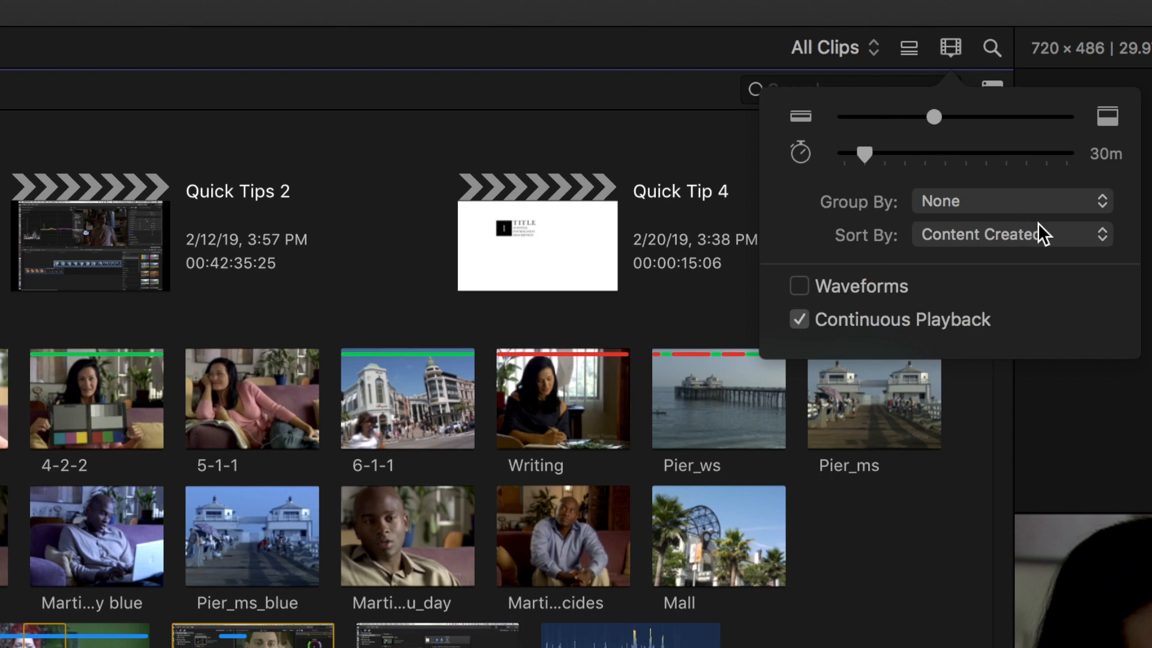
Switch the browser's clip sorting to Name and back to Content Created.
click(1037, 236)
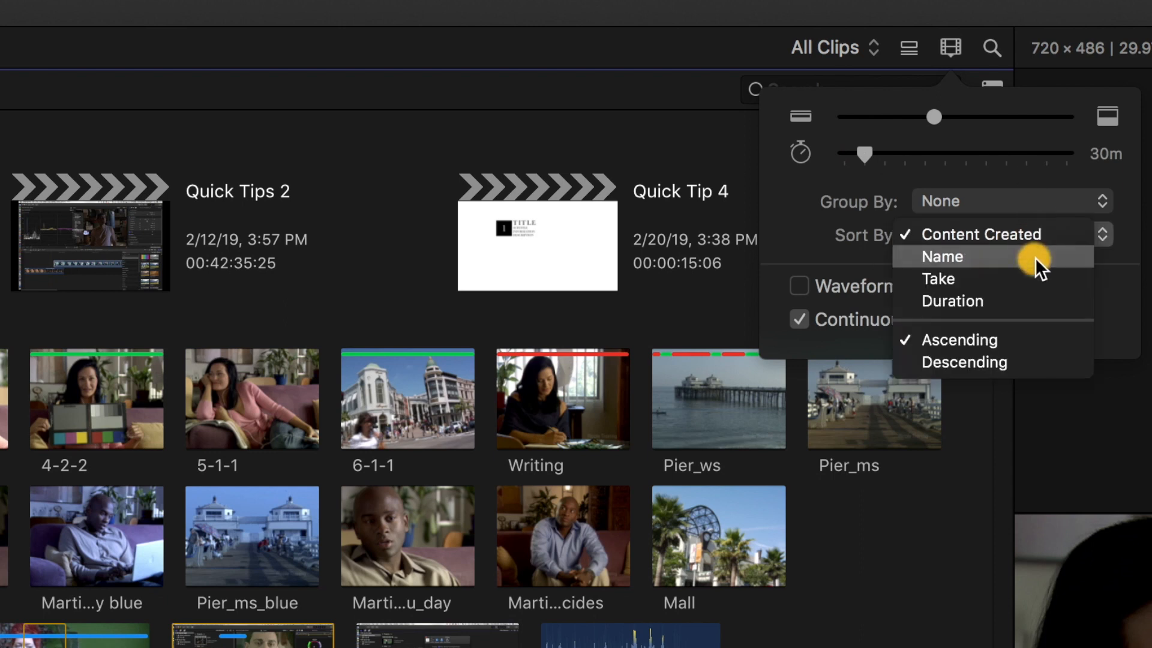
click(1036, 258)
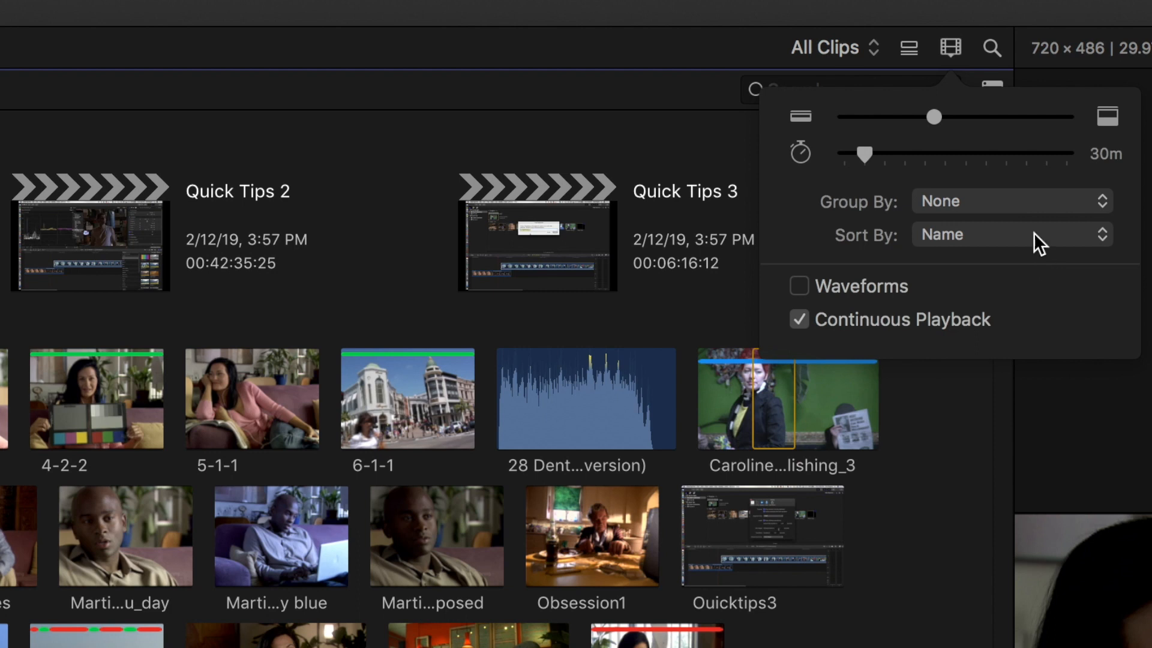
click(1034, 234)
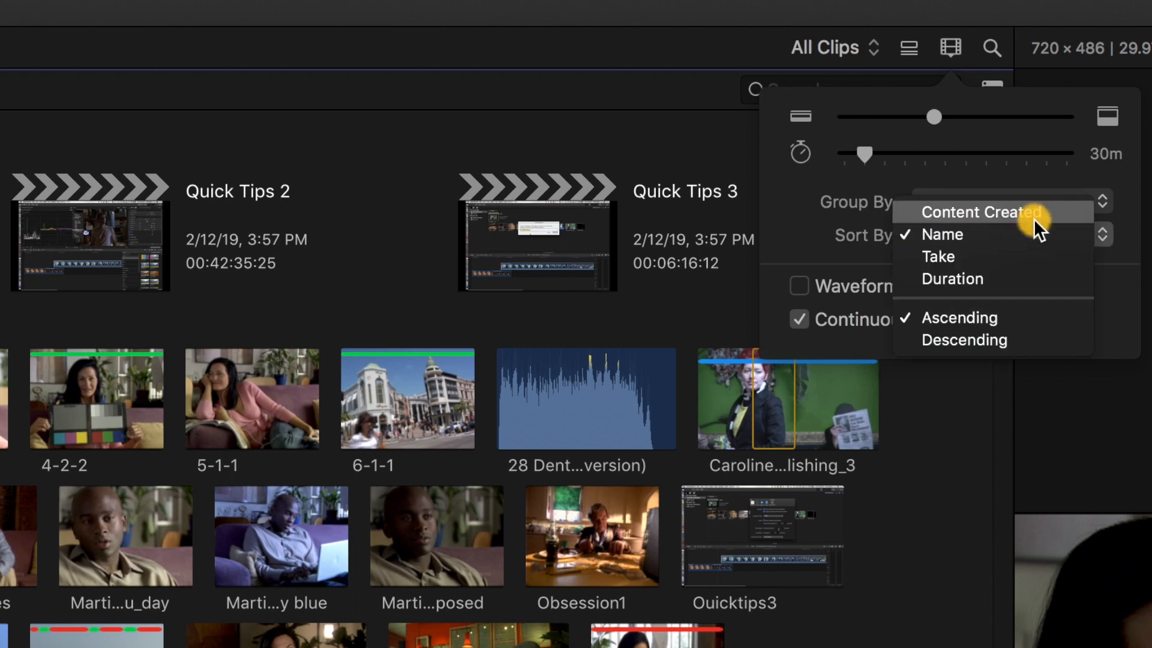
click(1034, 218)
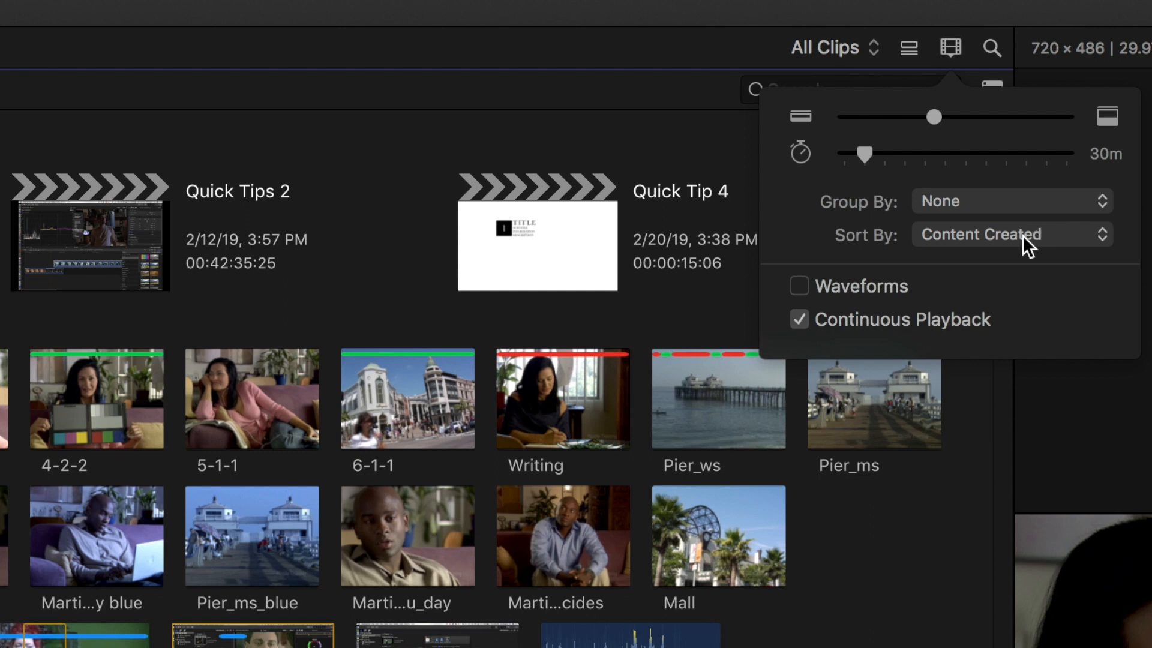
Sort the browser clips by Name and collapse the 12-14-17 event.
click(1023, 235)
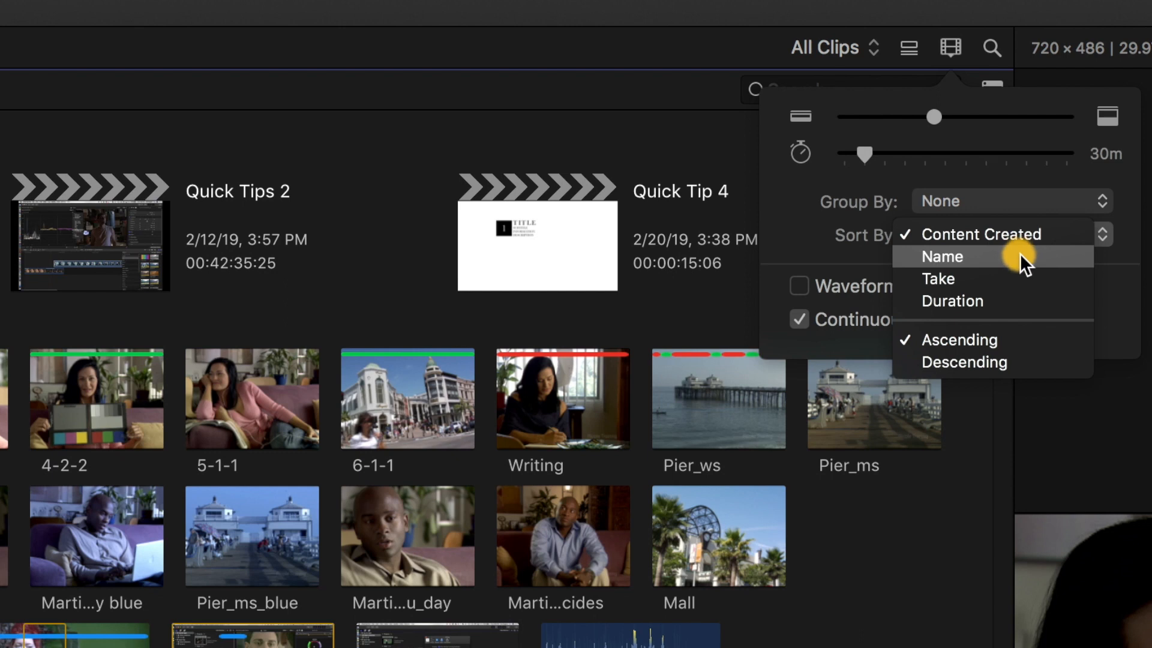
click(1020, 253)
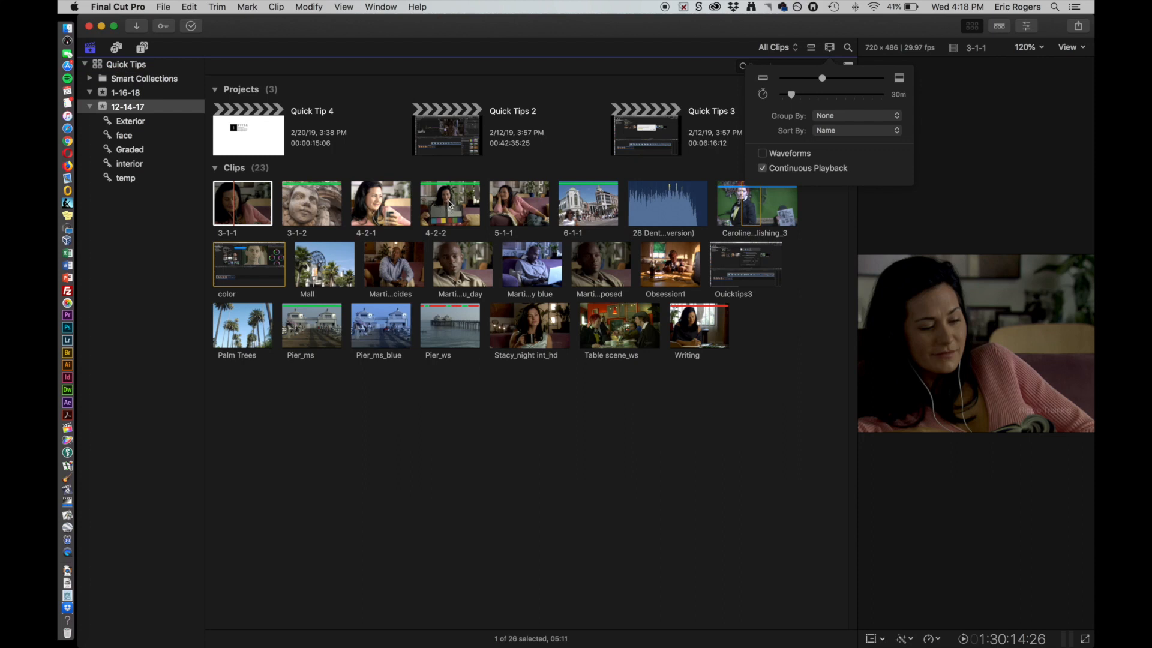
click(89, 108)
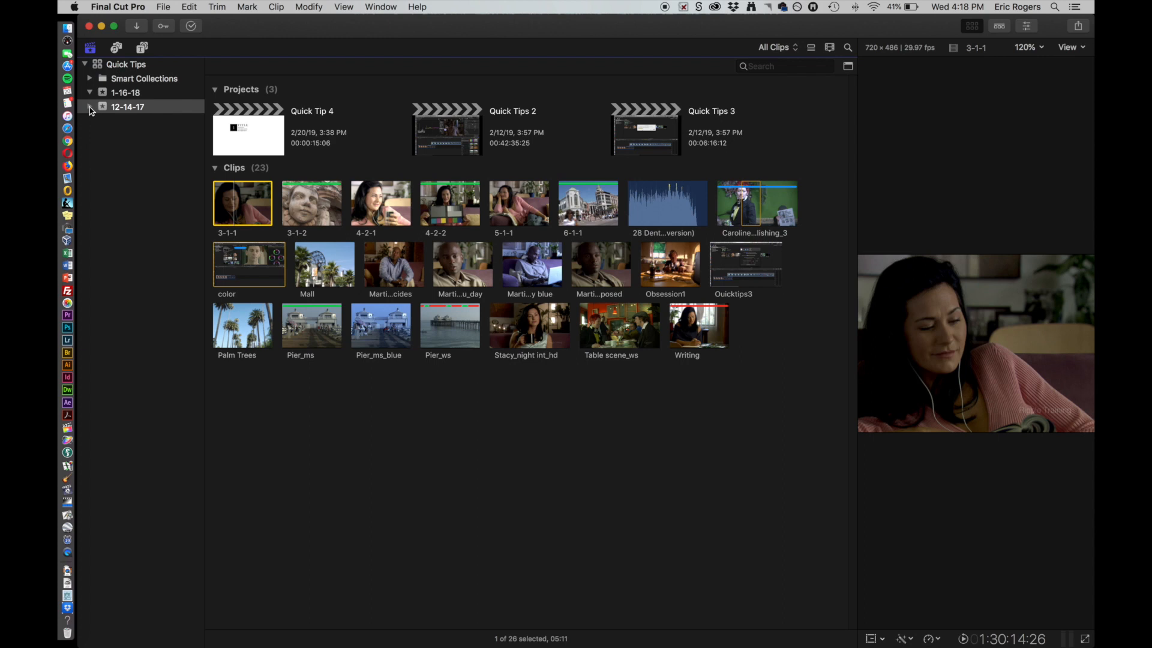
Open the Keyword Editor for clip 5-1-1 and assign it the keyword 5.
click(523, 213)
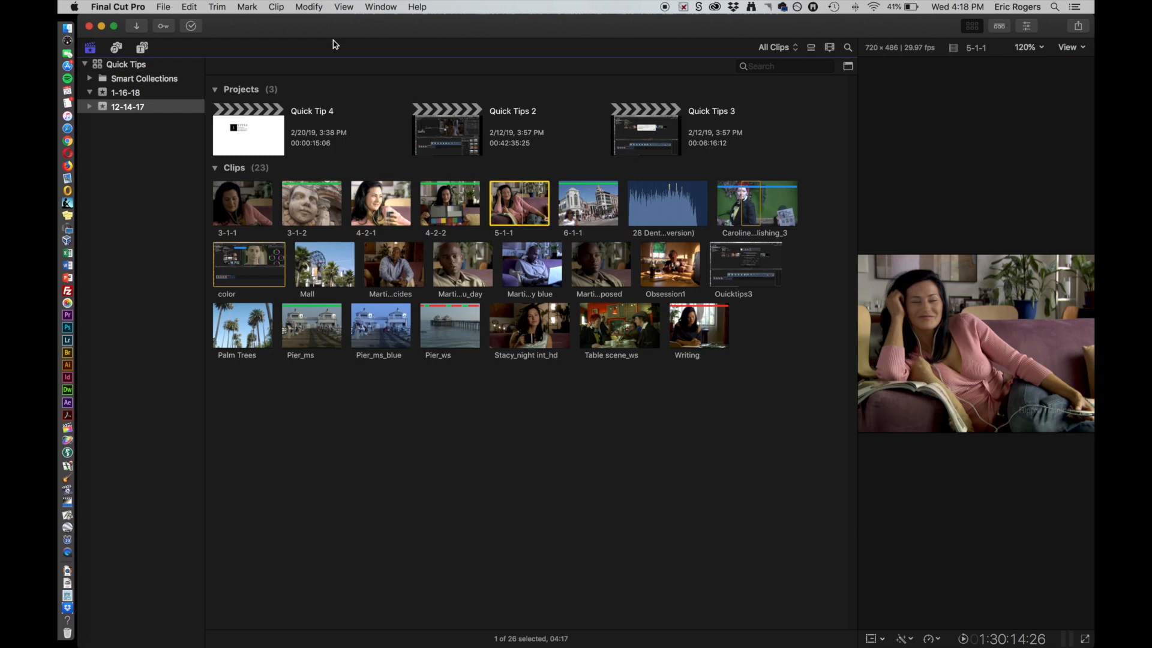
click(164, 28)
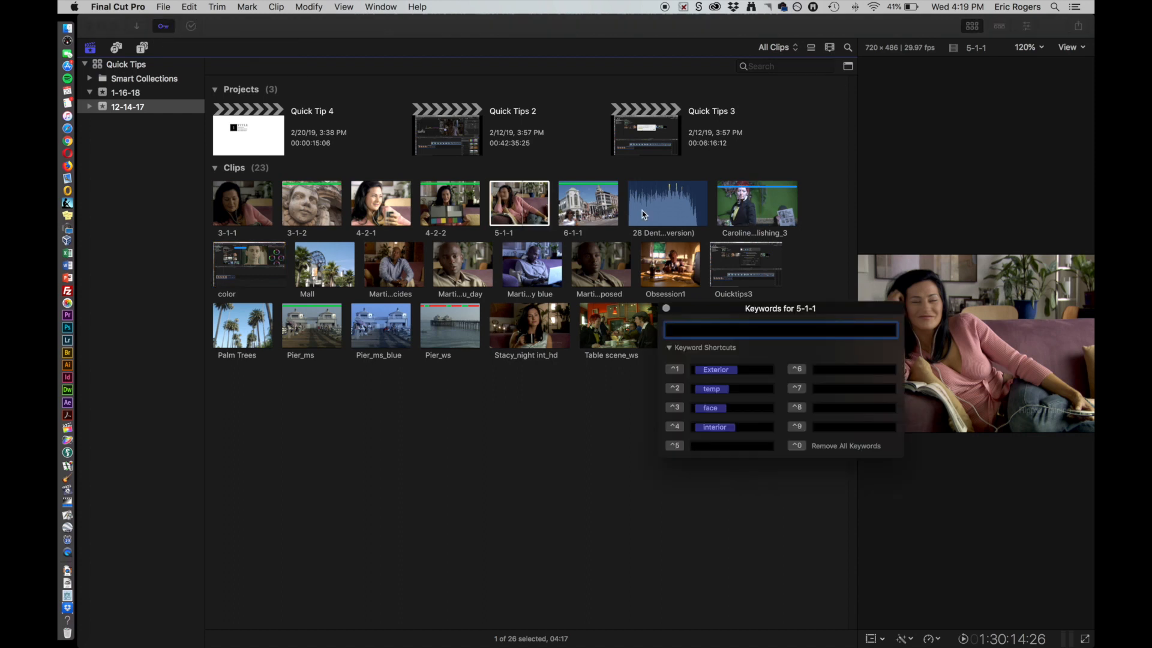
drag(885, 311, 927, 376)
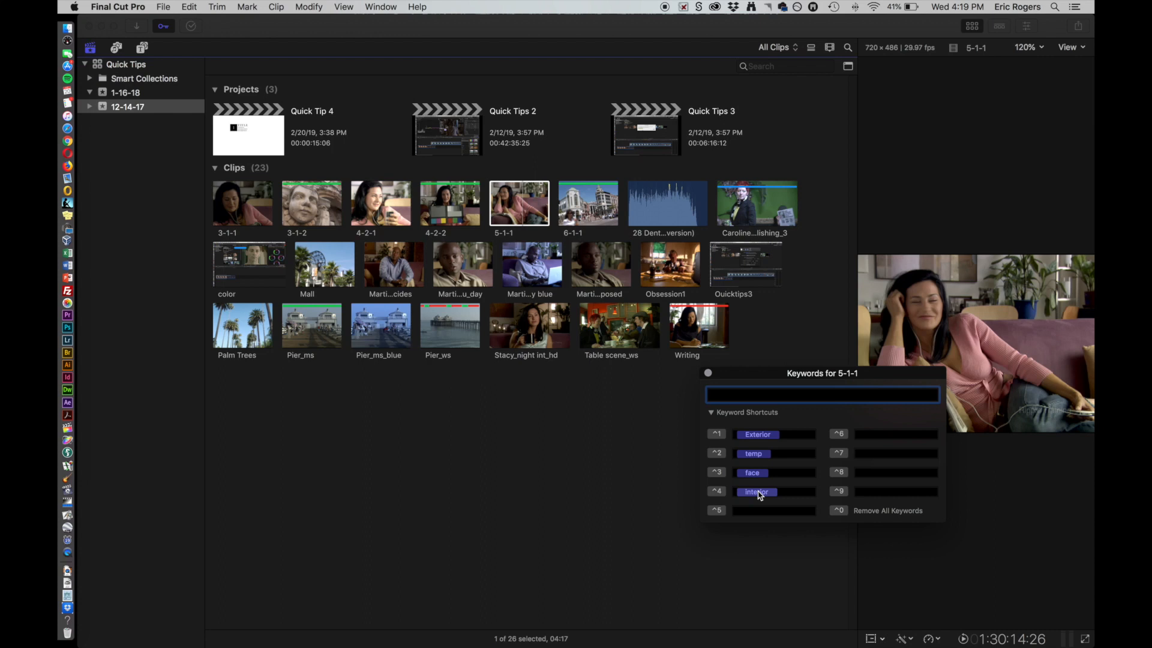
drag(759, 494, 771, 511)
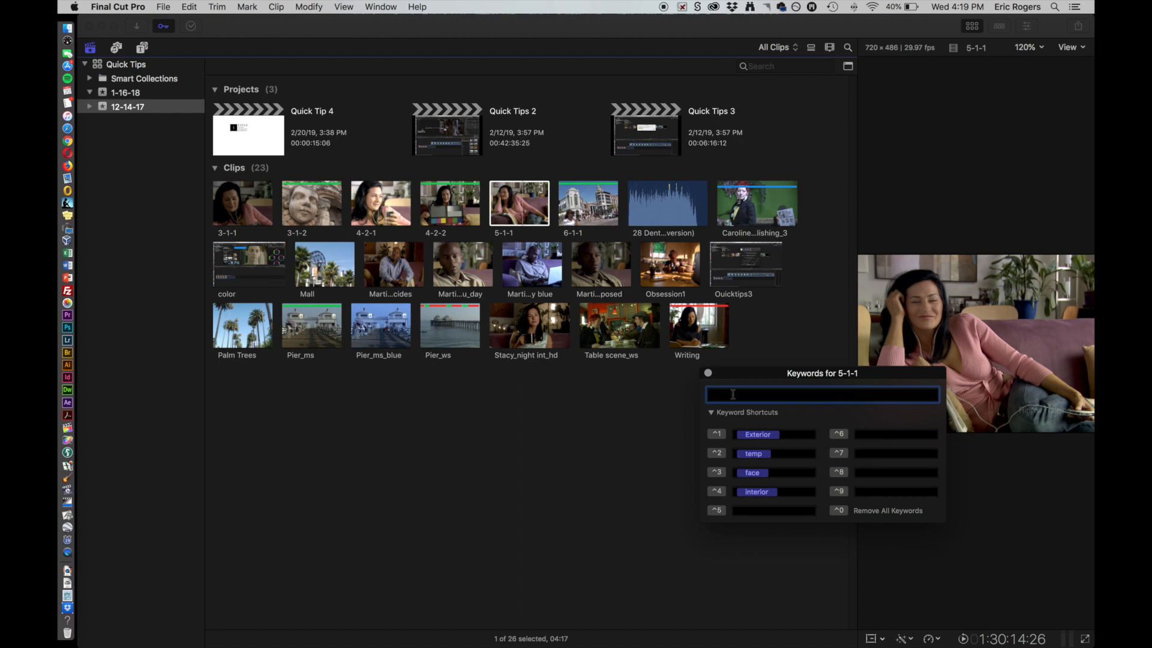
text(6)
key(Return)
Assign the keyword 6 to clip 6-1-1.
click(586, 216)
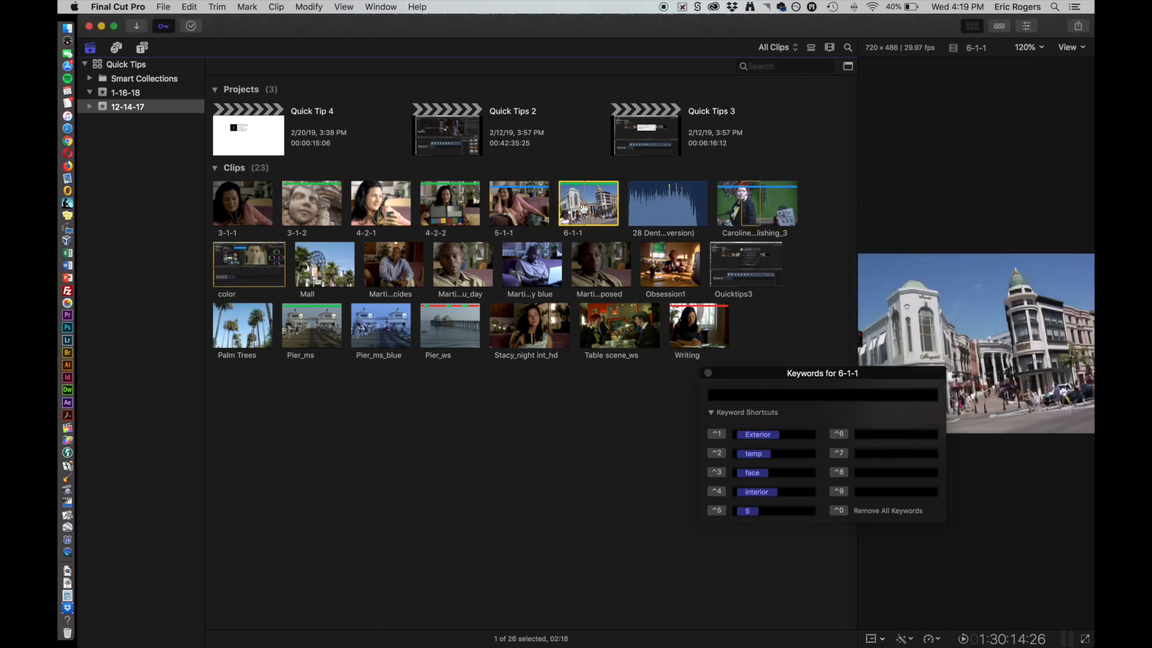
click(736, 395)
text(6)
key(Return)
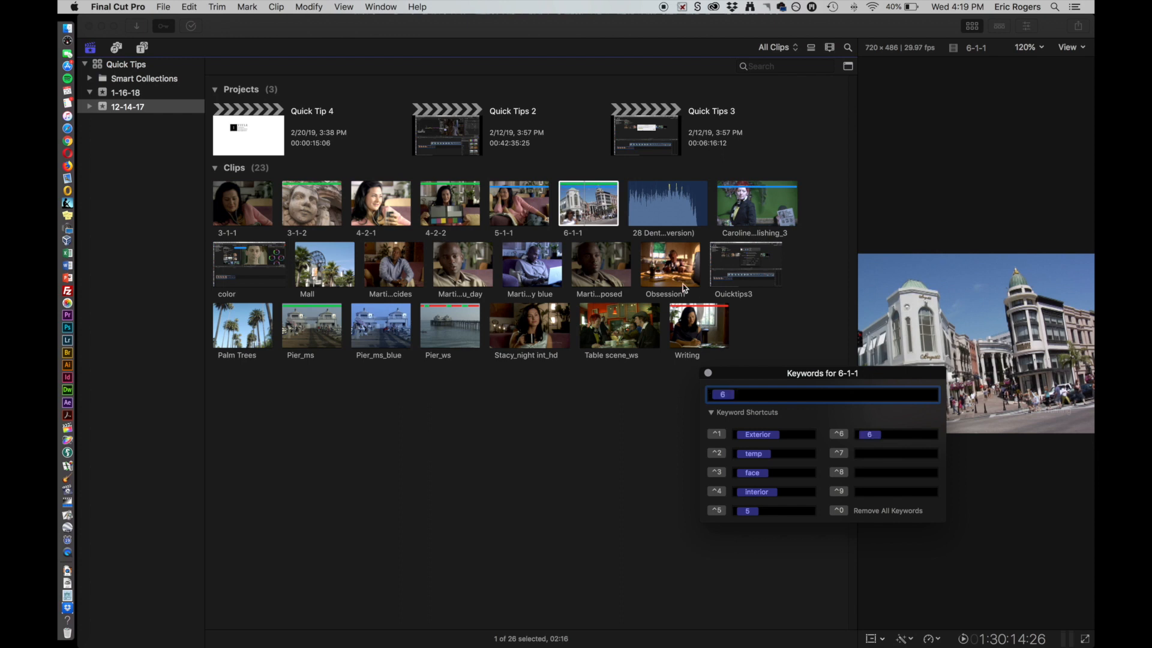
Apply the saved interior keyword to clips 5-1-1 and 4-2-1 using its keyword shortcut.
click(515, 210)
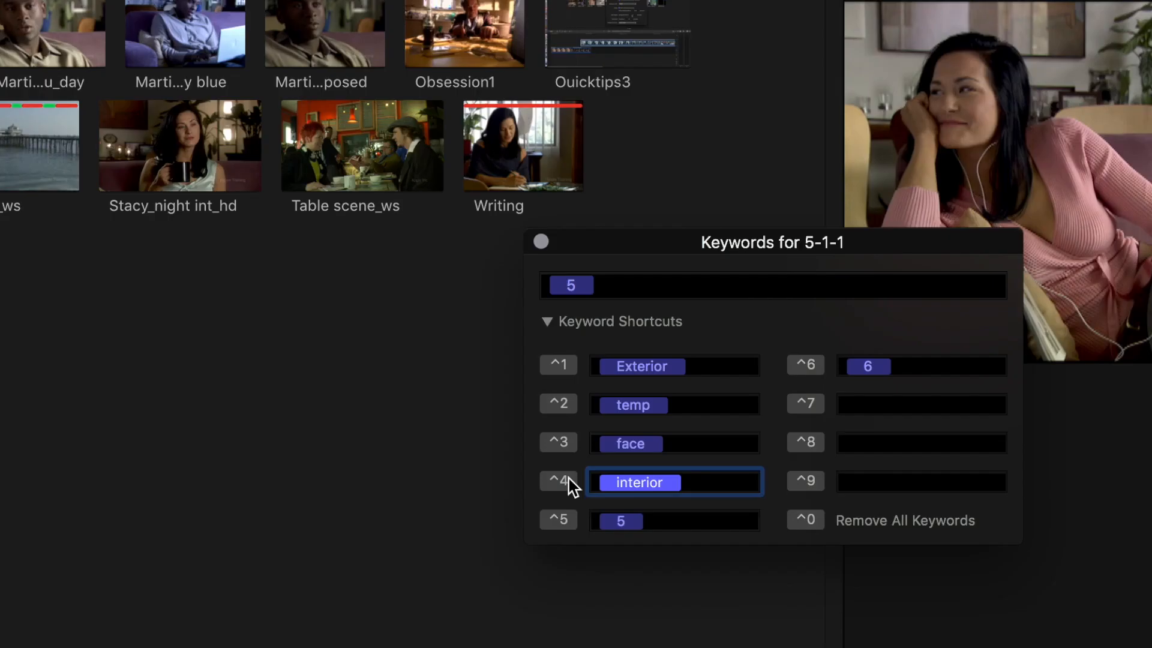
click(721, 495)
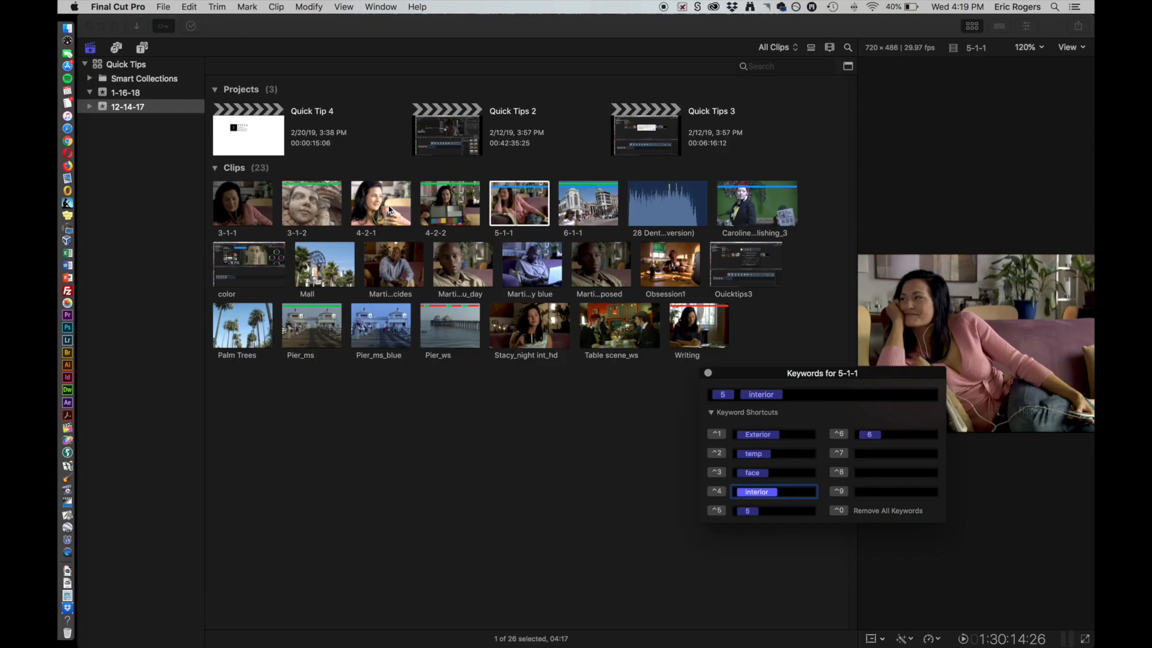
click(389, 205)
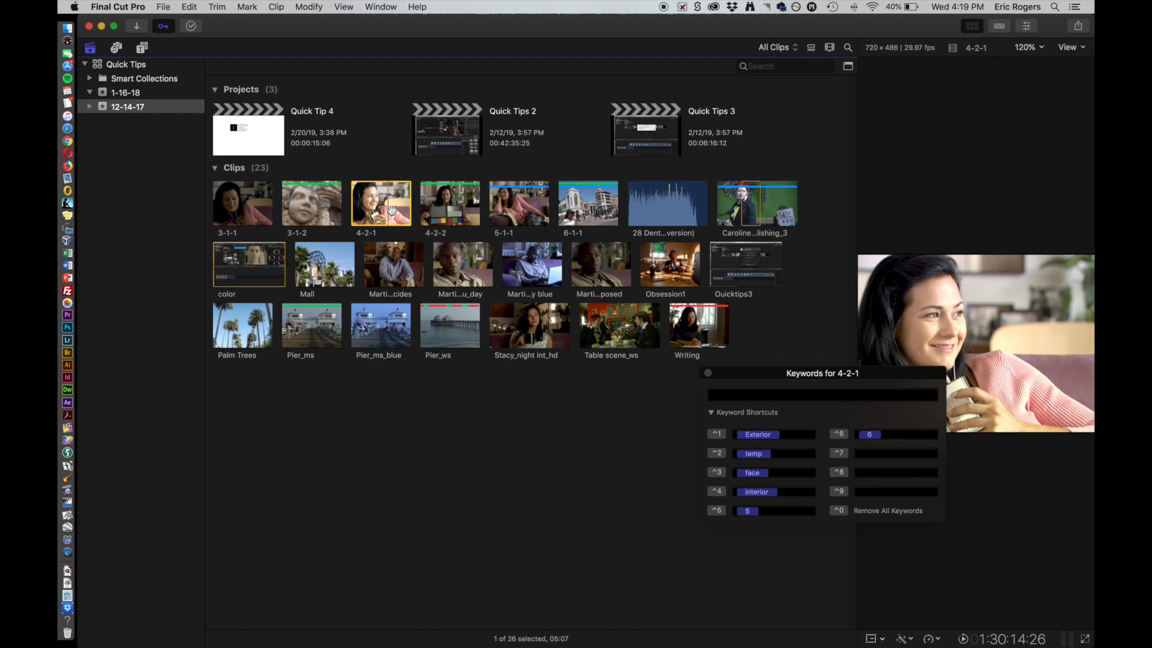
click(725, 496)
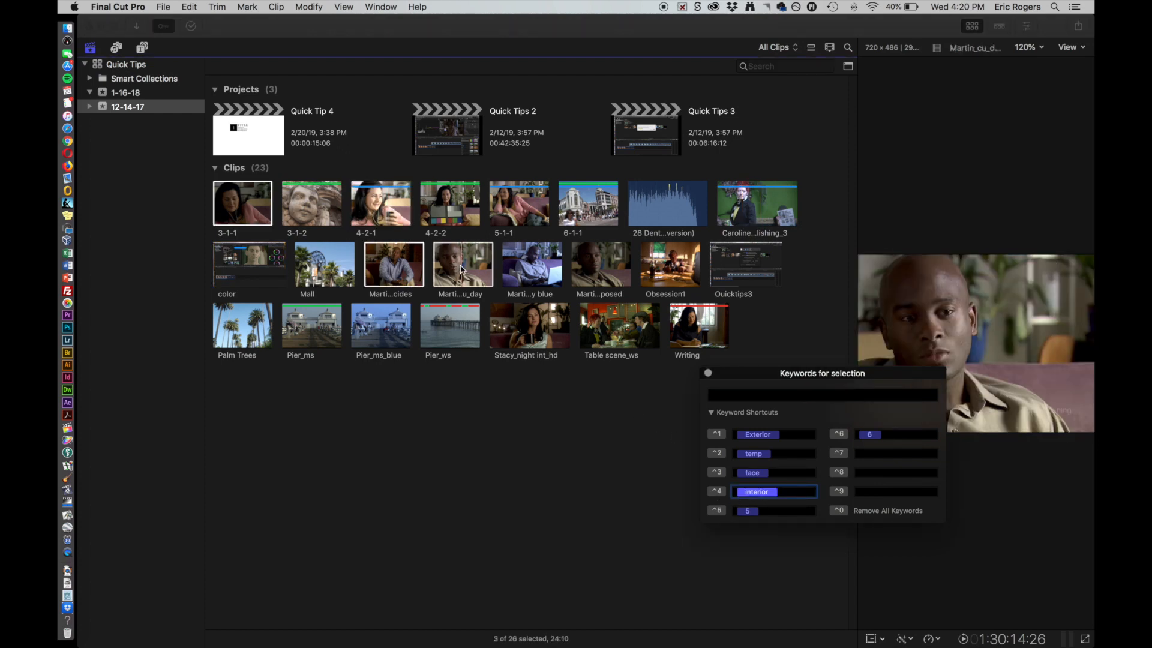
Apply the interior keyword to 3-1-1, the four Martin clips, Obsession1, Writing, Table scene_ws, Stacy_night int_hd and Caroline Establishing_3 together, and close the Keyword Editor.
super+click(540, 272)
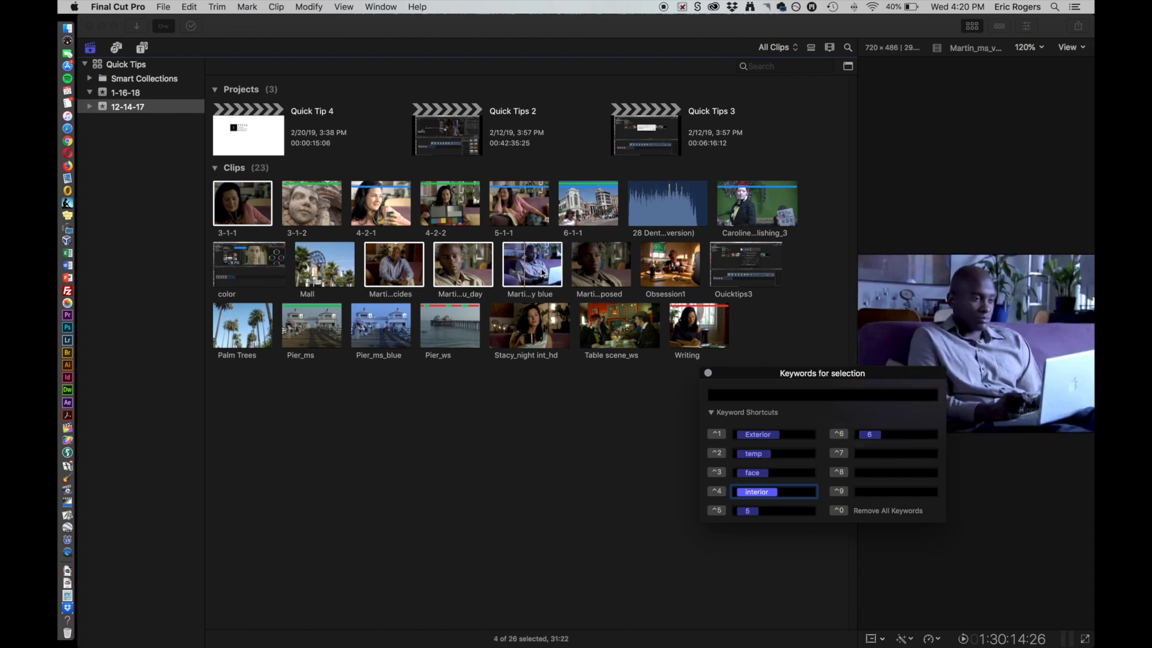
super+click(581, 269)
super+click(655, 270)
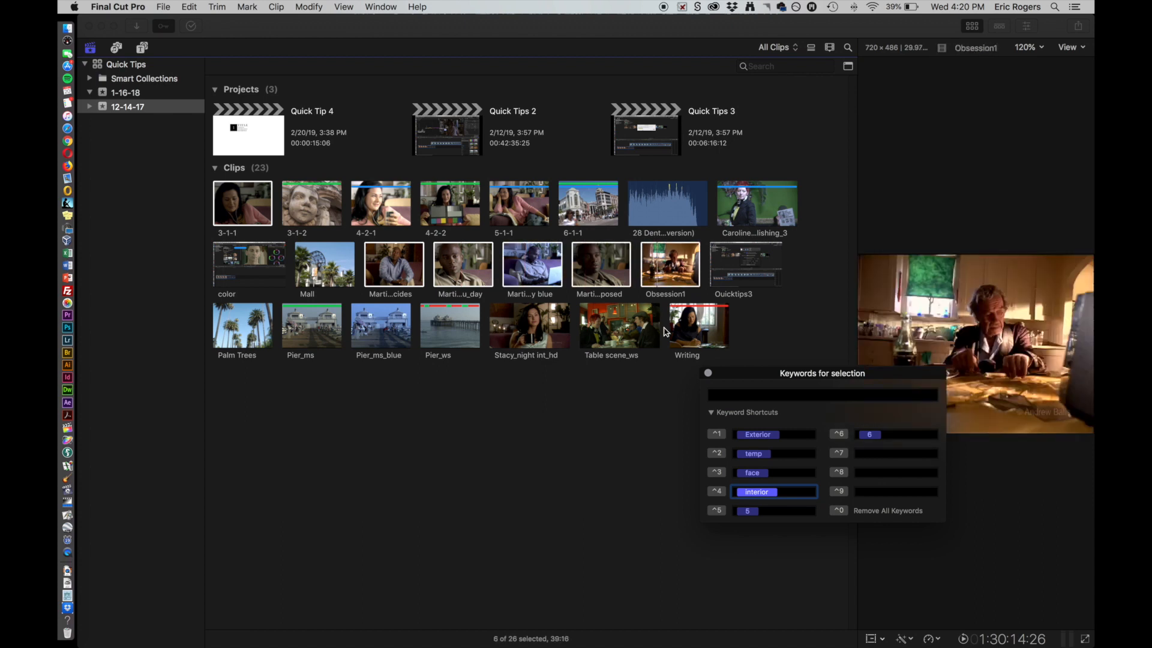
super+click(688, 333)
super+click(627, 327)
super+click(522, 335)
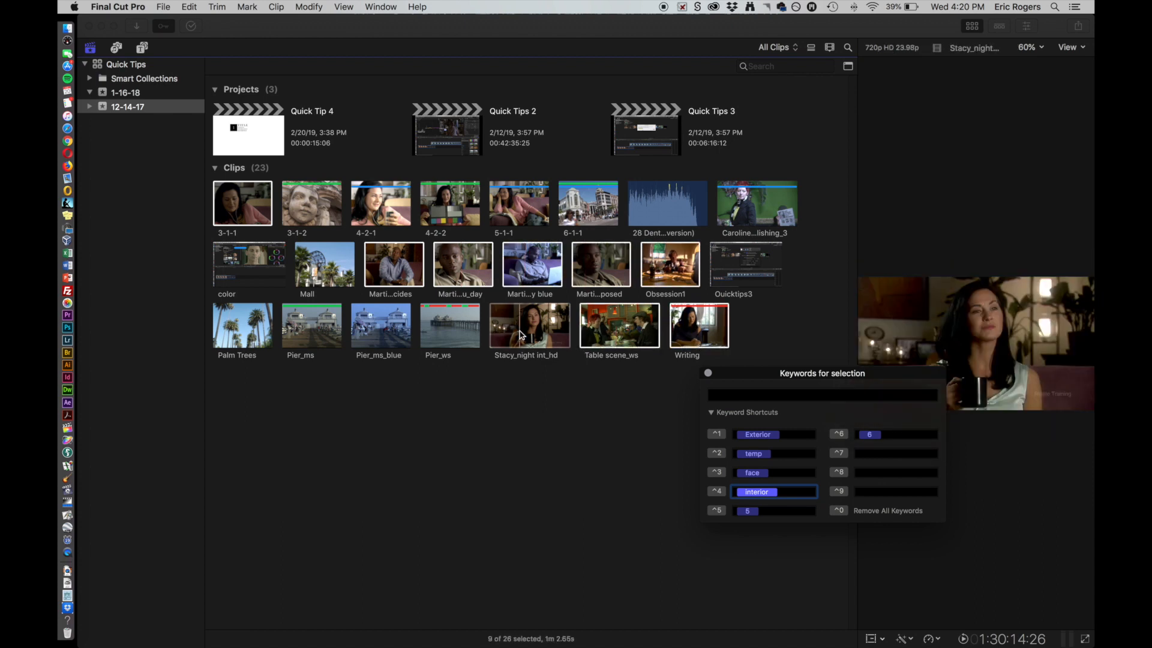
super+click(748, 205)
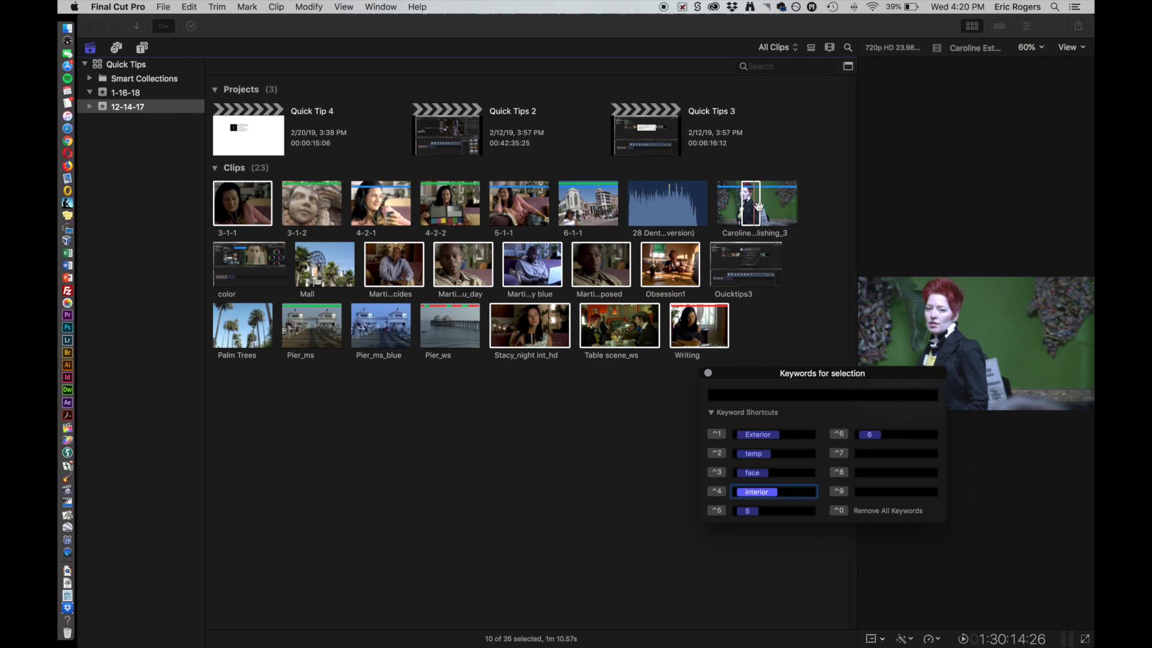
click(715, 493)
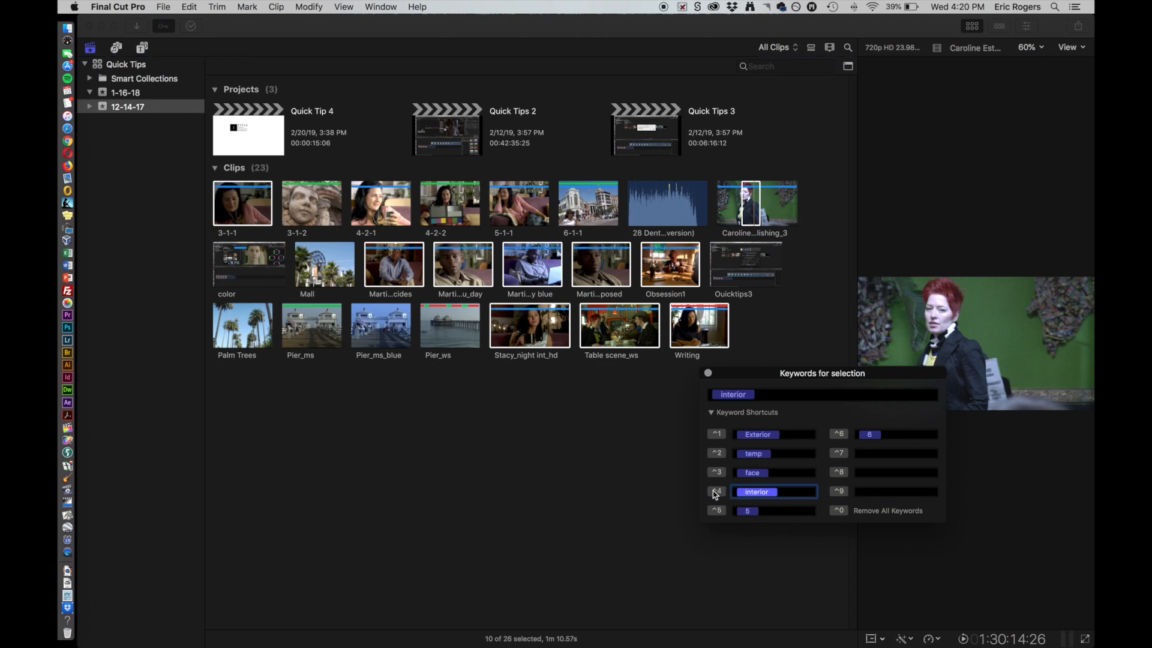
click(595, 390)
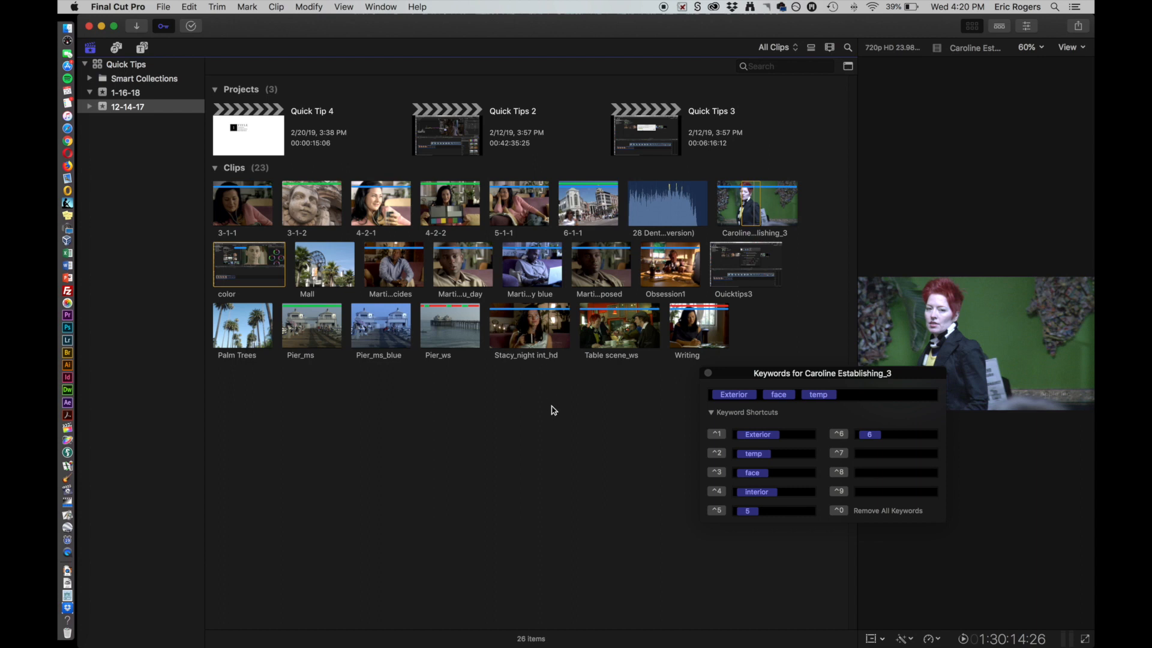
click(709, 374)
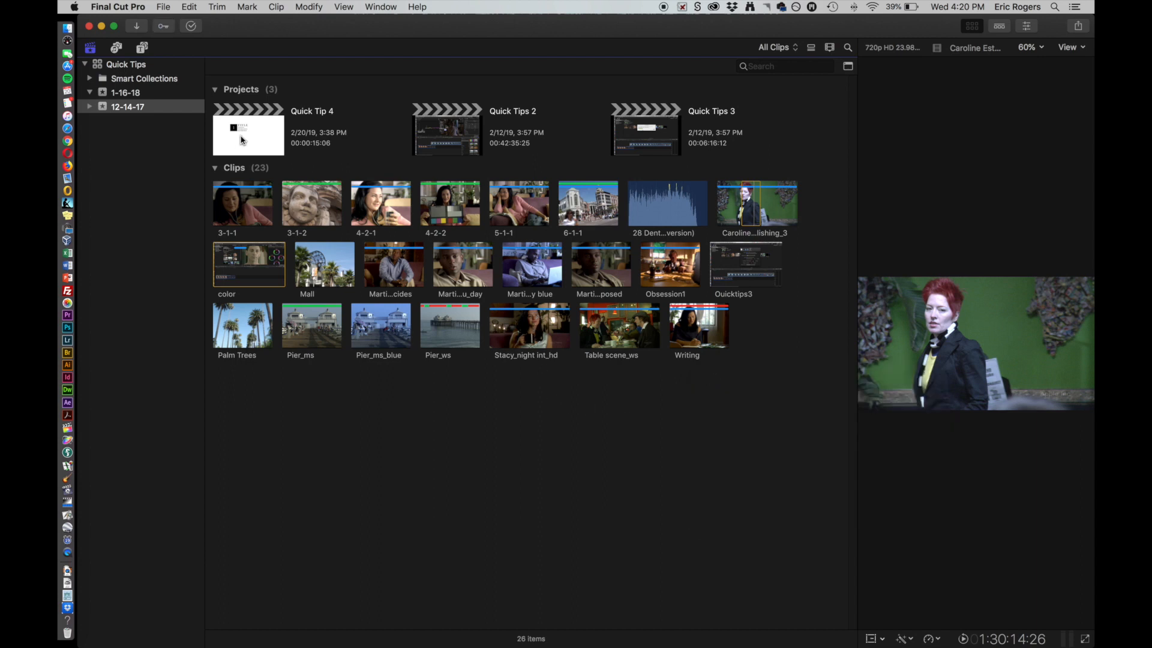
Expand the 12-14-17 event and view its keyword collections 5, 6 and interior.
click(90, 108)
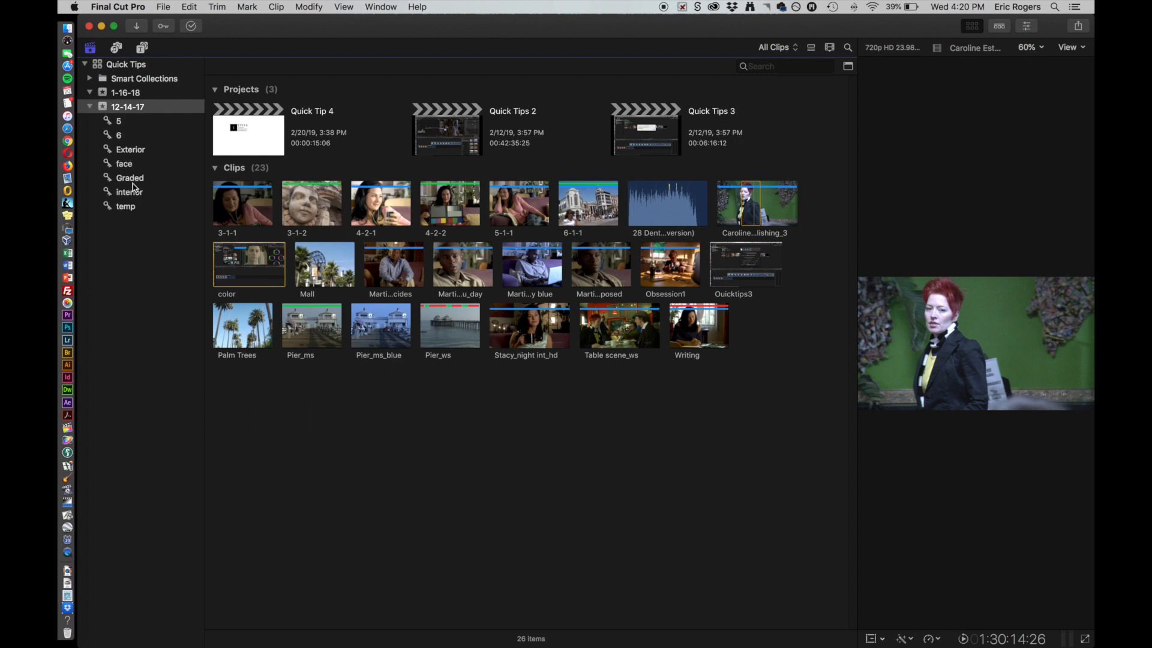
click(130, 123)
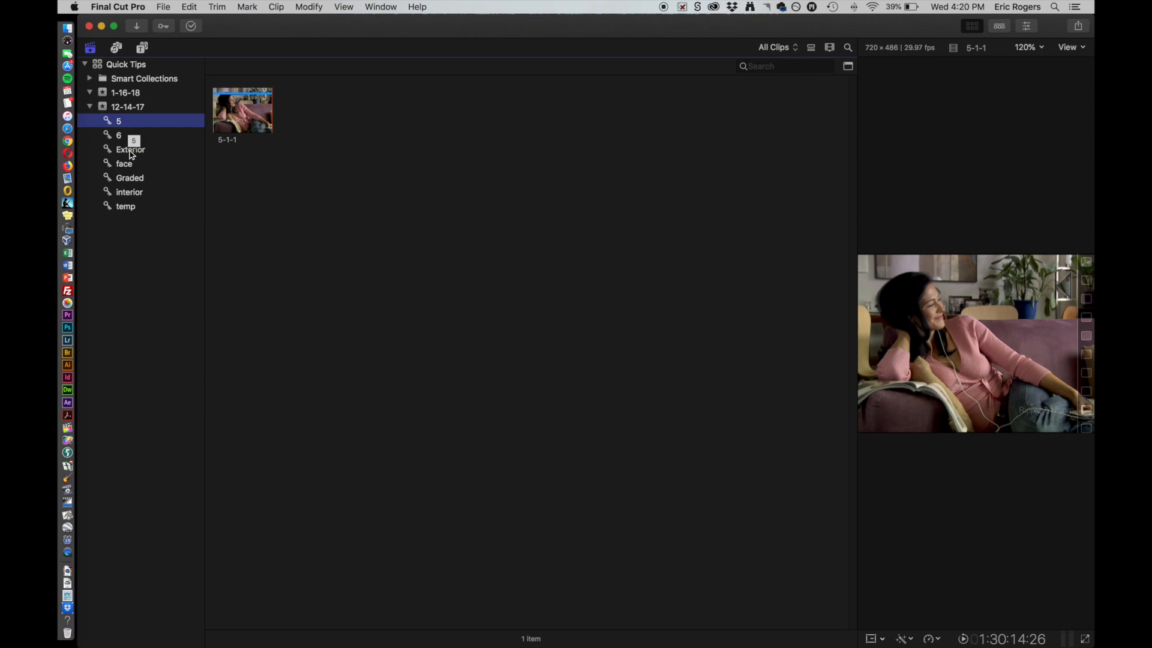
click(119, 137)
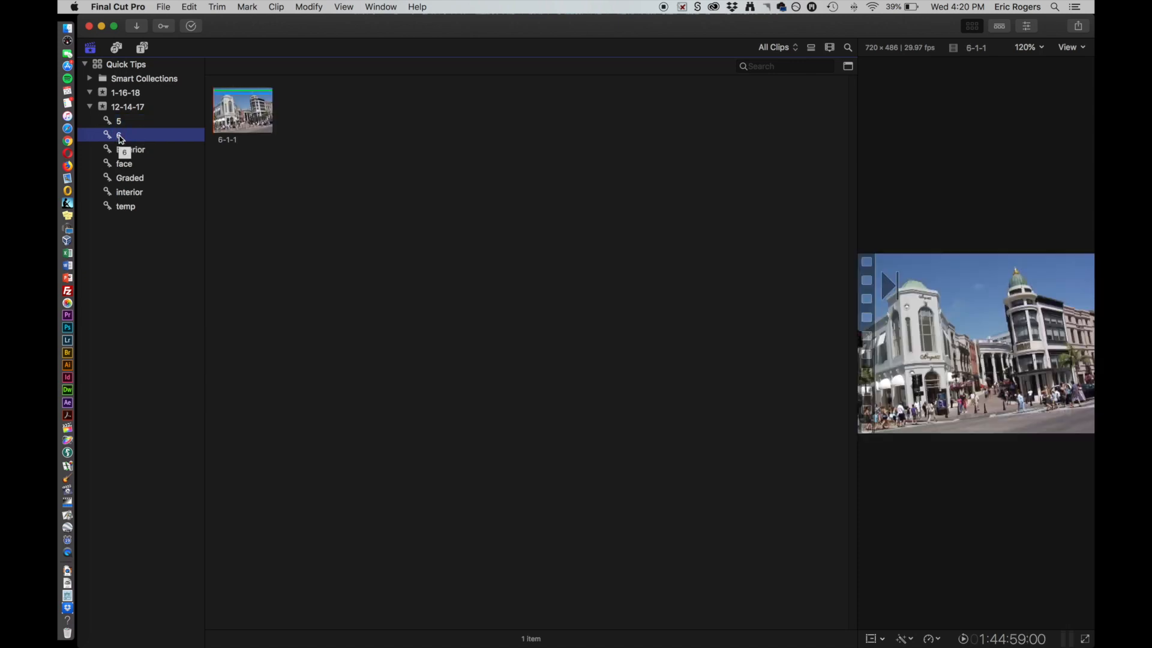
click(132, 194)
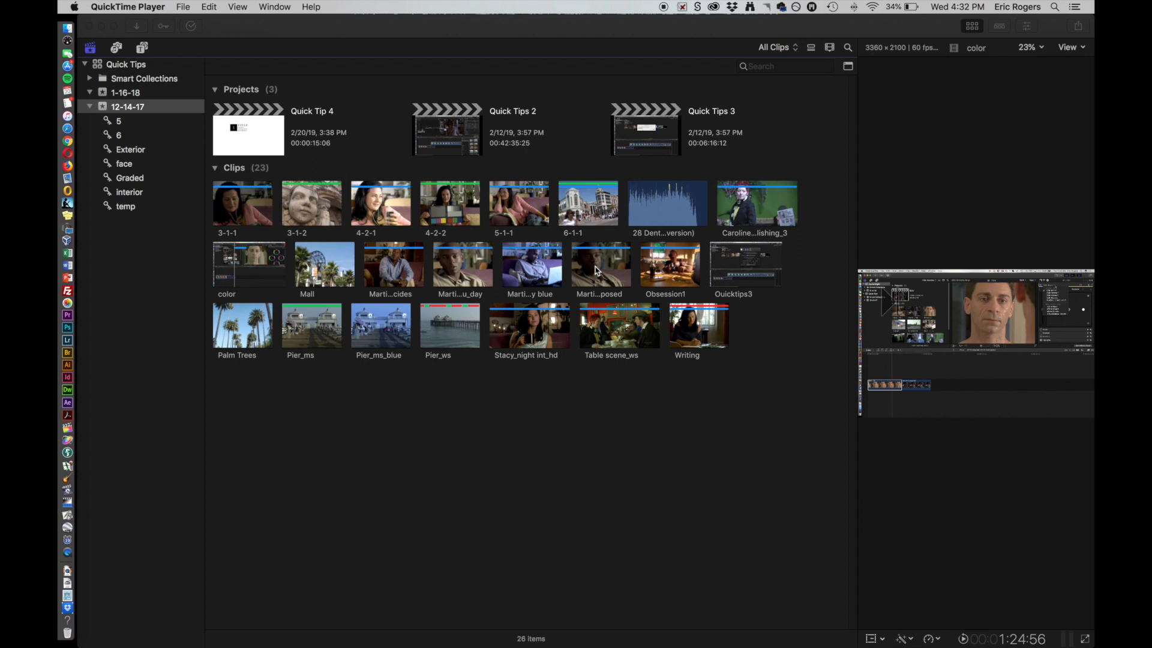
View keyword collections 6 and 5 again and return to all clips in the 12-14-17 event.
click(118, 130)
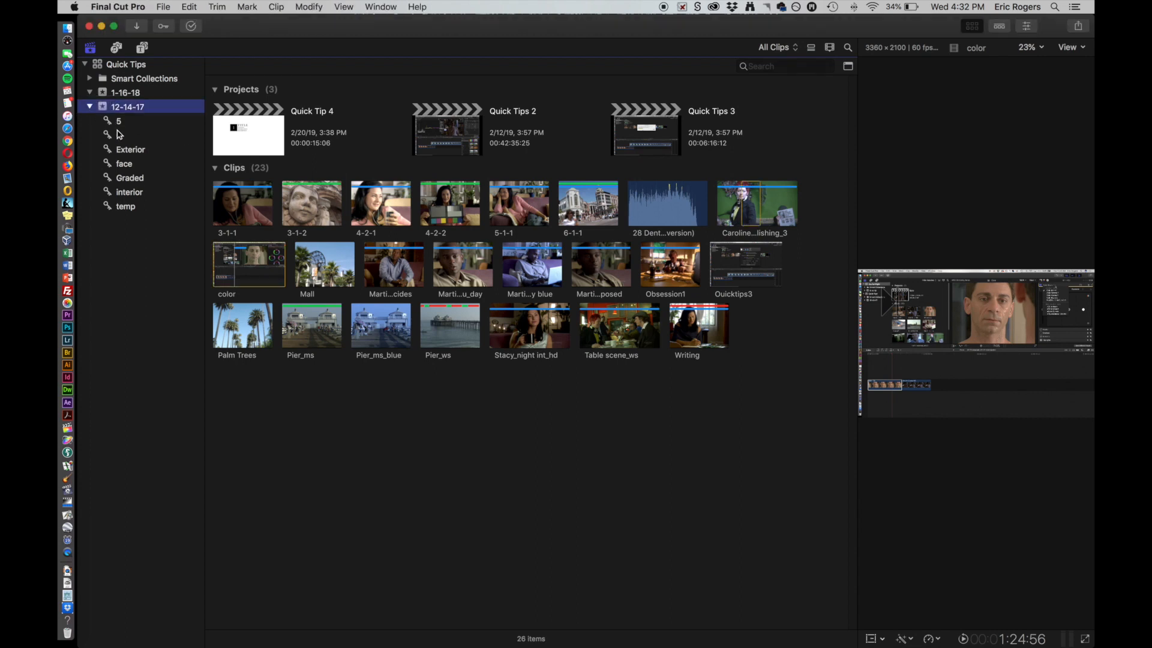
click(118, 134)
click(119, 120)
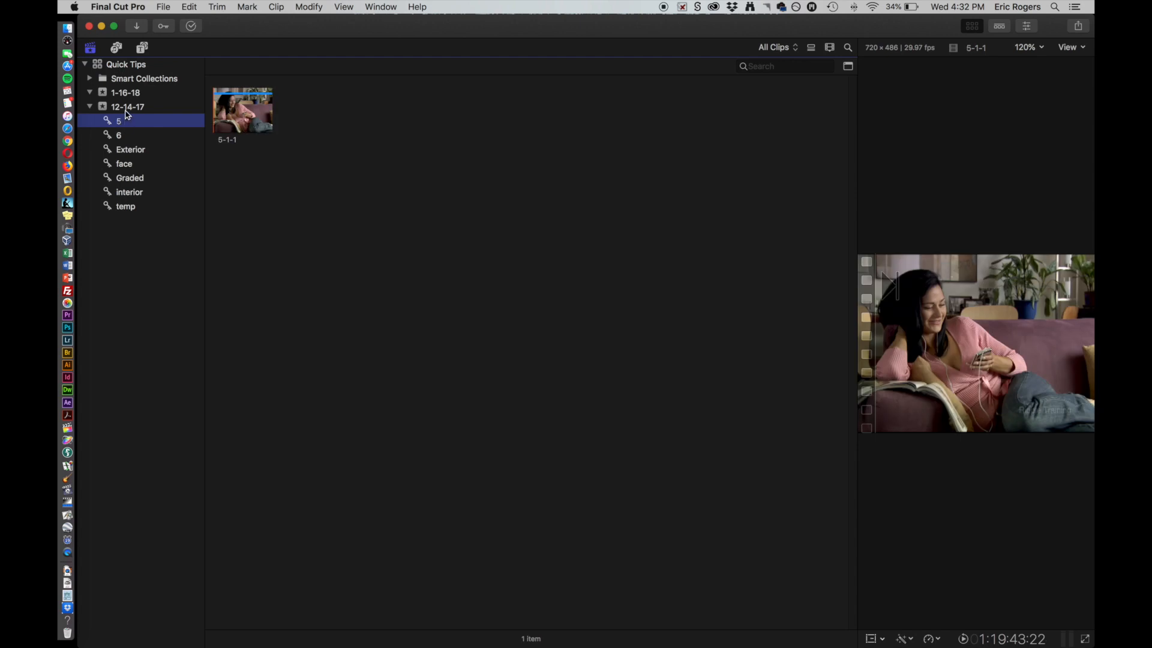
click(127, 110)
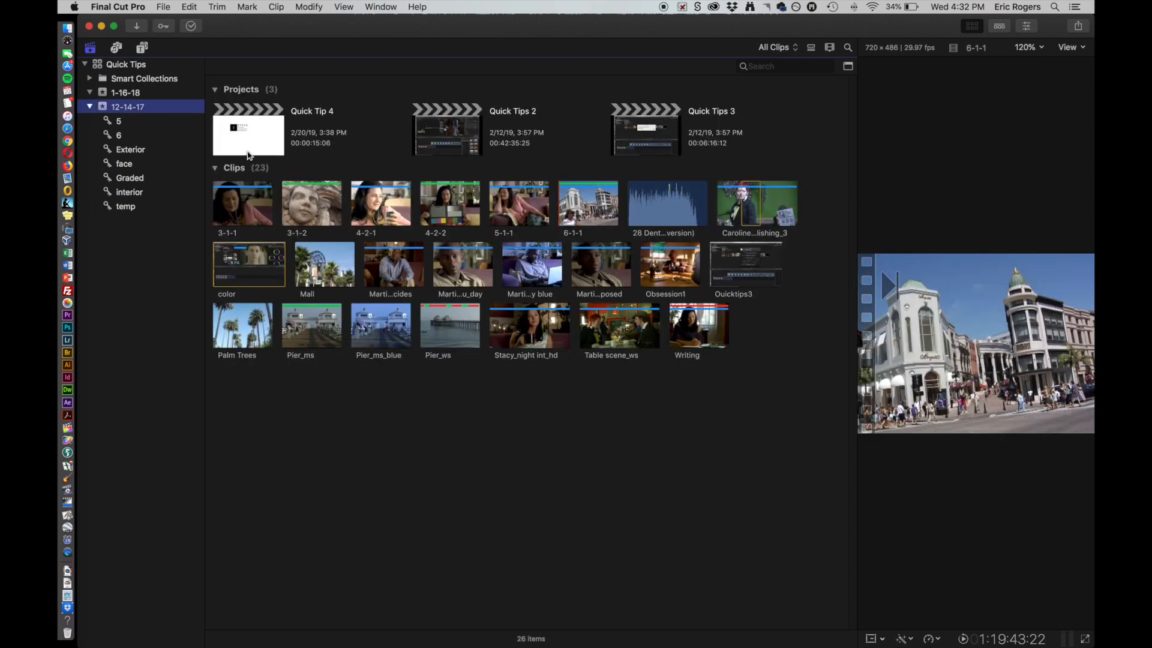
Open the Keyword Editor for clip 4-2-1 and remove its interior keyword.
click(384, 202)
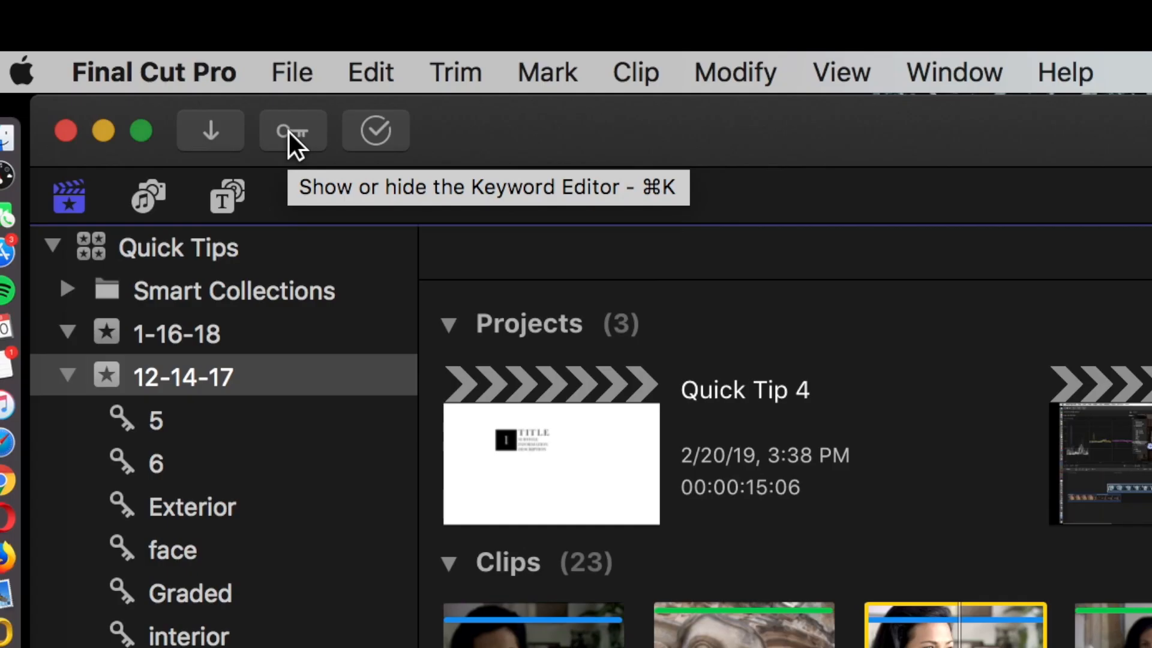
click(290, 132)
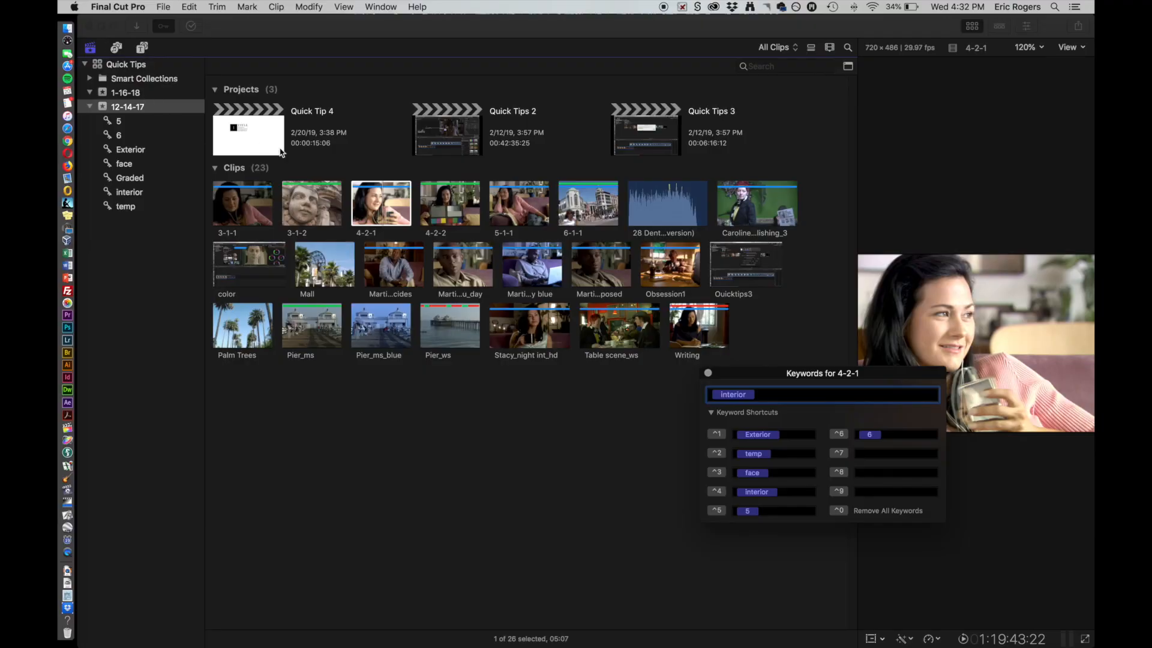
click(378, 204)
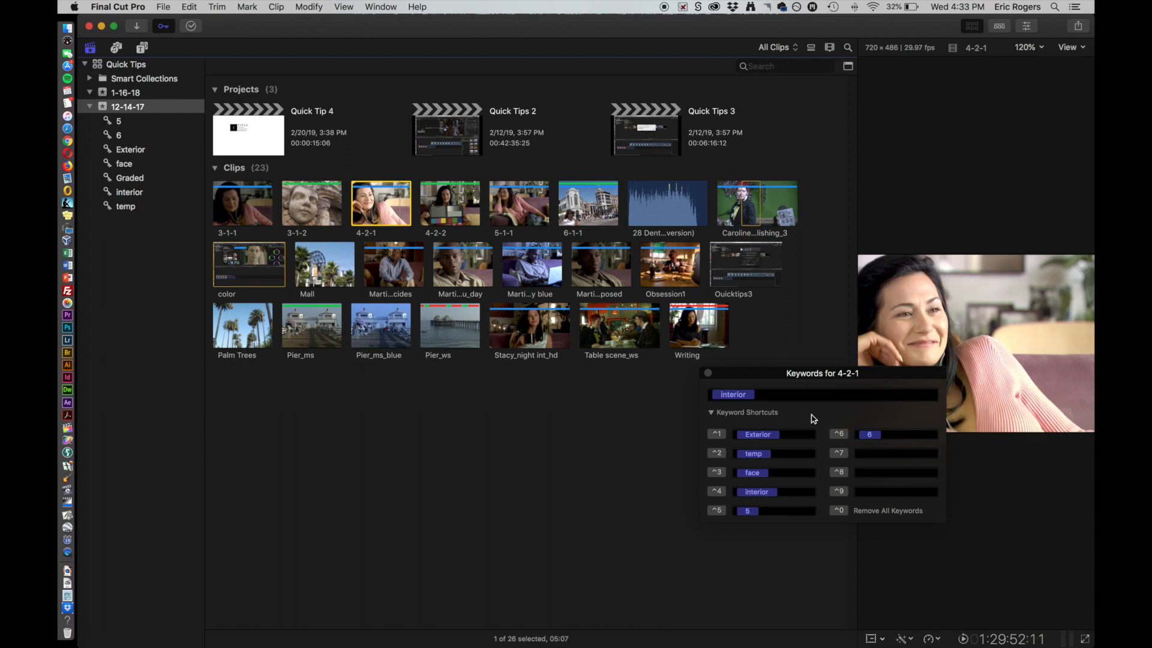
click(785, 396)
key(BackSpace)
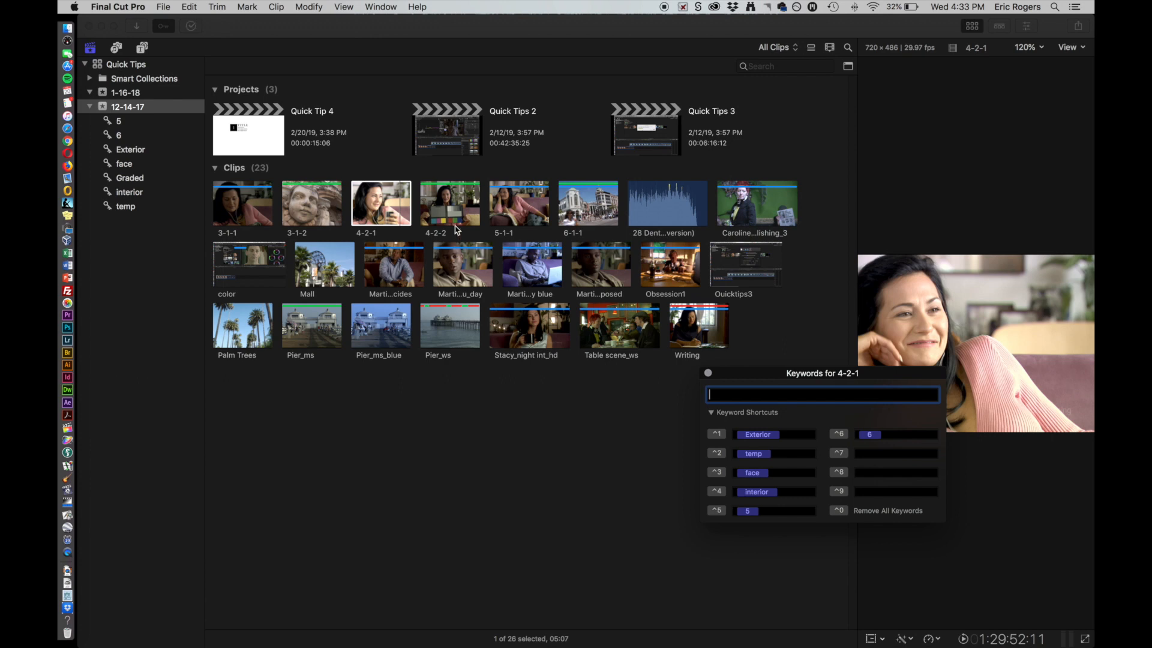
Remove the interior keyword from clips 3-1-1 and 5-1-1 together, and check each clip's remaining keywords.
click(251, 206)
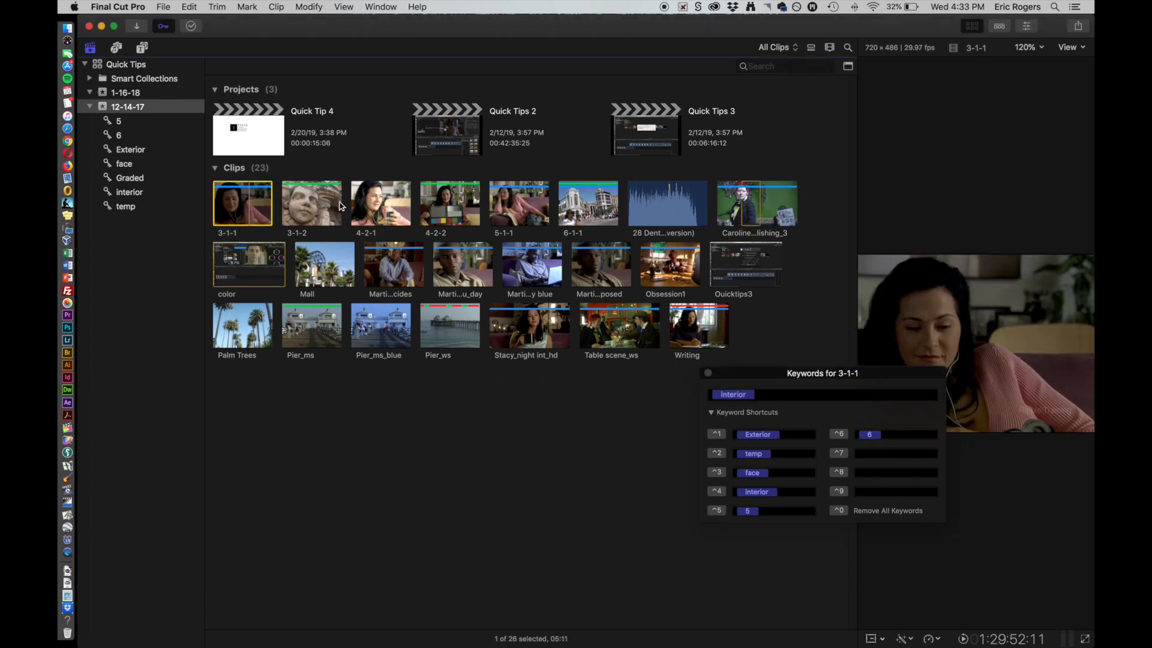
super+click(517, 205)
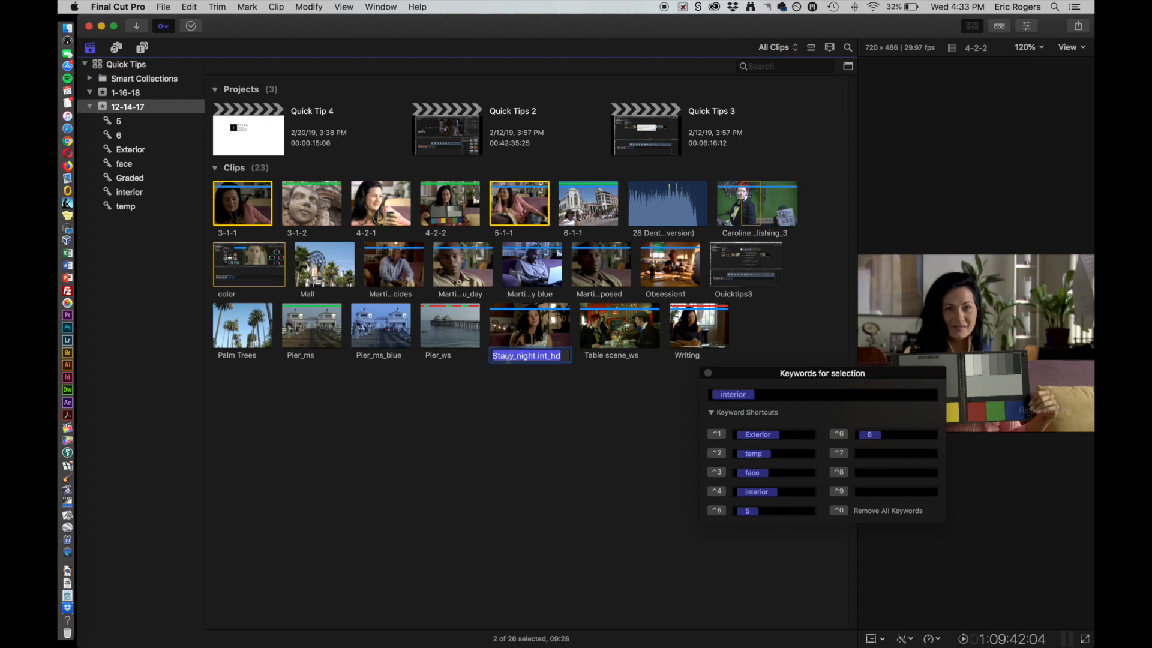
click(507, 214)
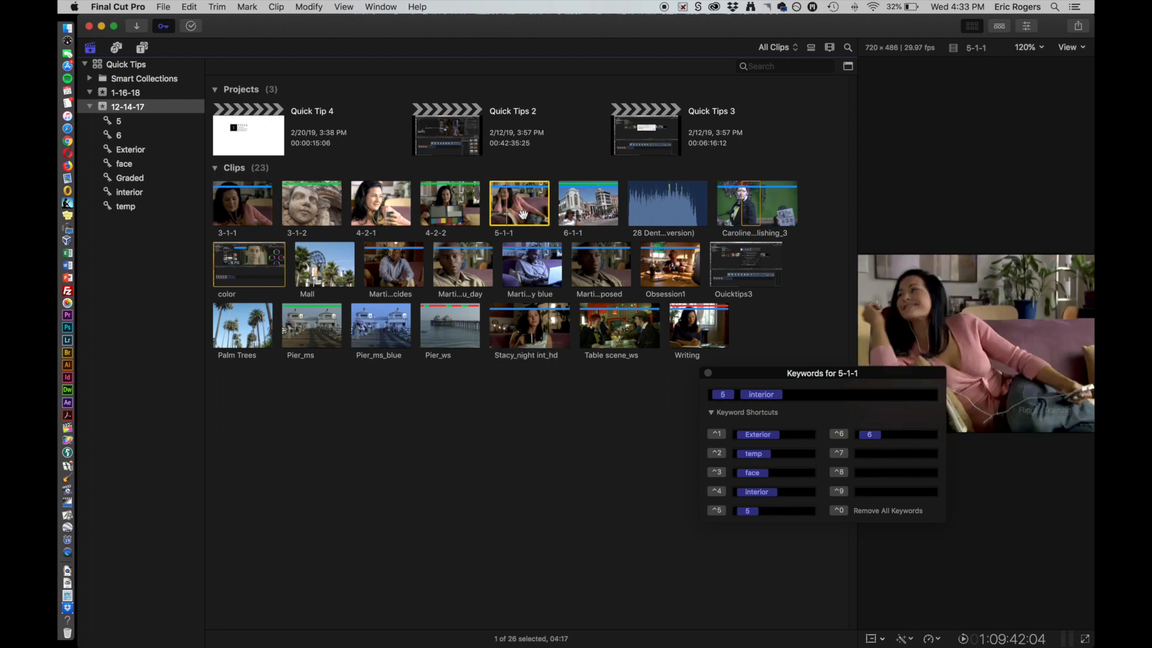
super+click(270, 207)
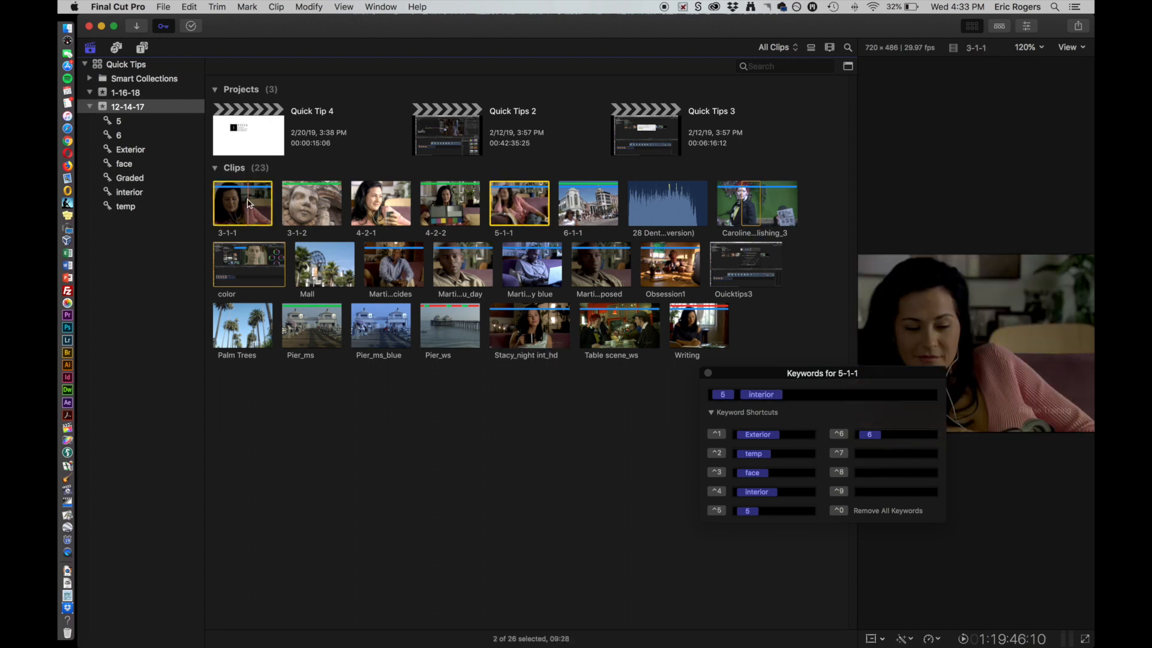
click(768, 396)
key(BackSpace)
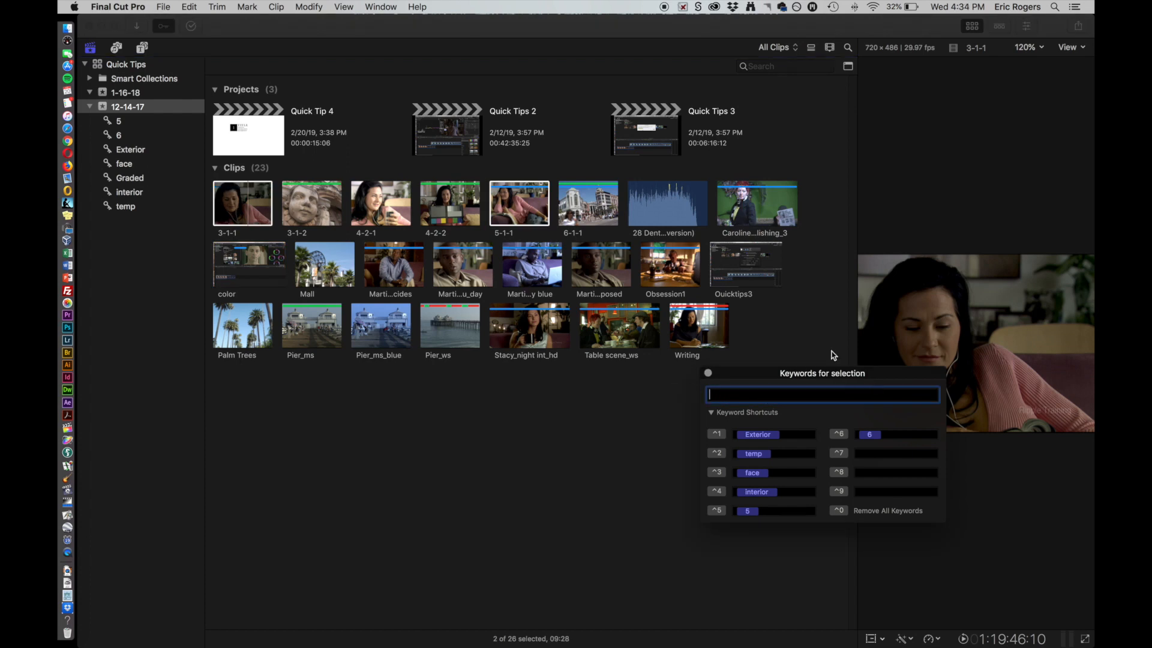
click(525, 207)
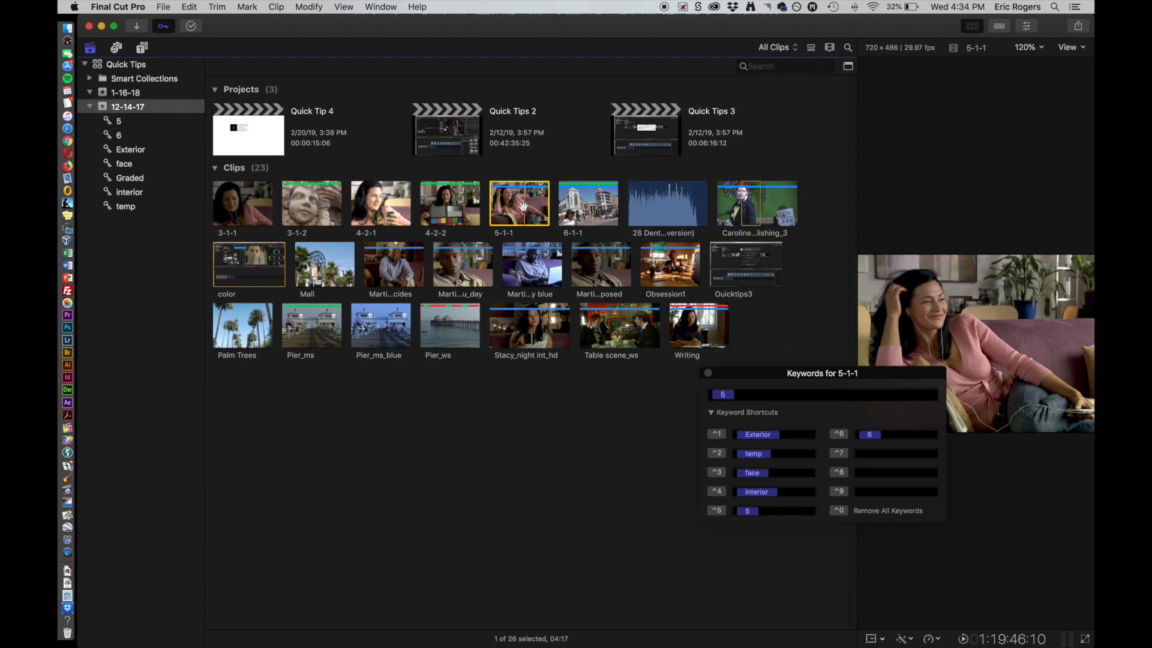
click(255, 195)
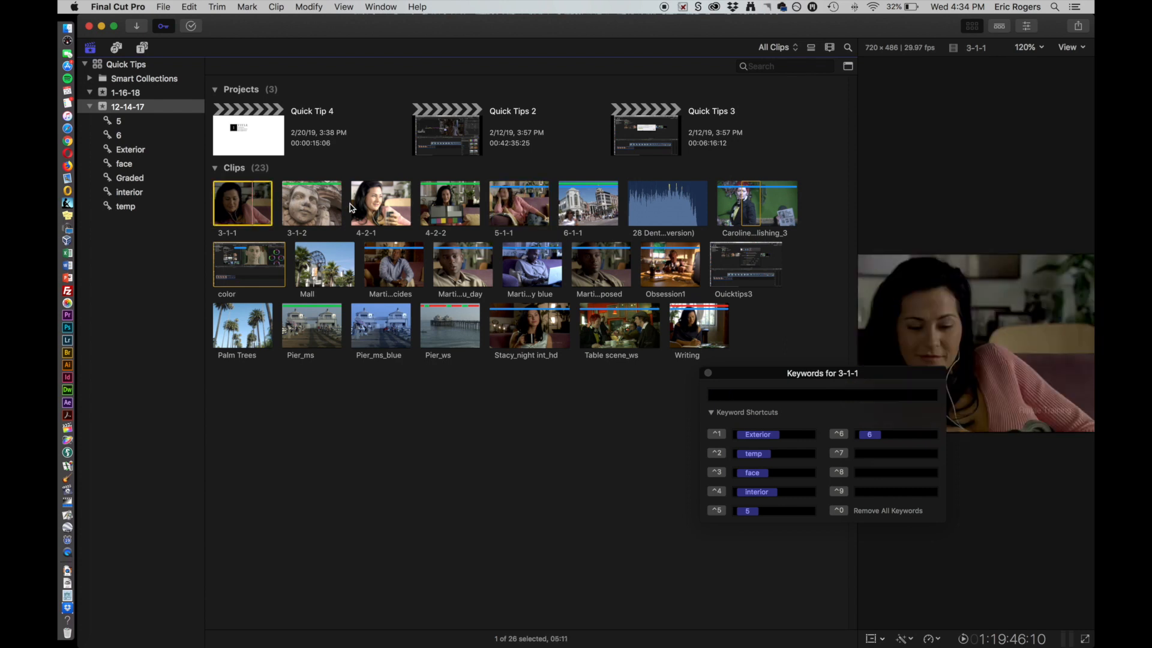
Remove all keywords from the Martin decides clip.
click(383, 255)
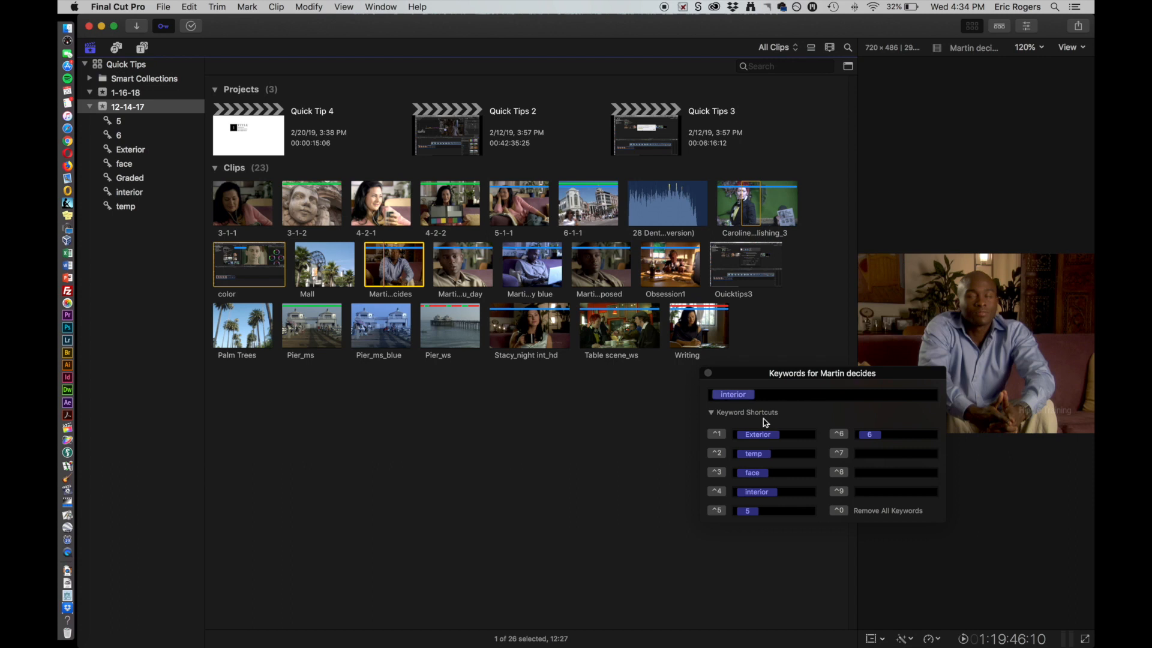
click(838, 512)
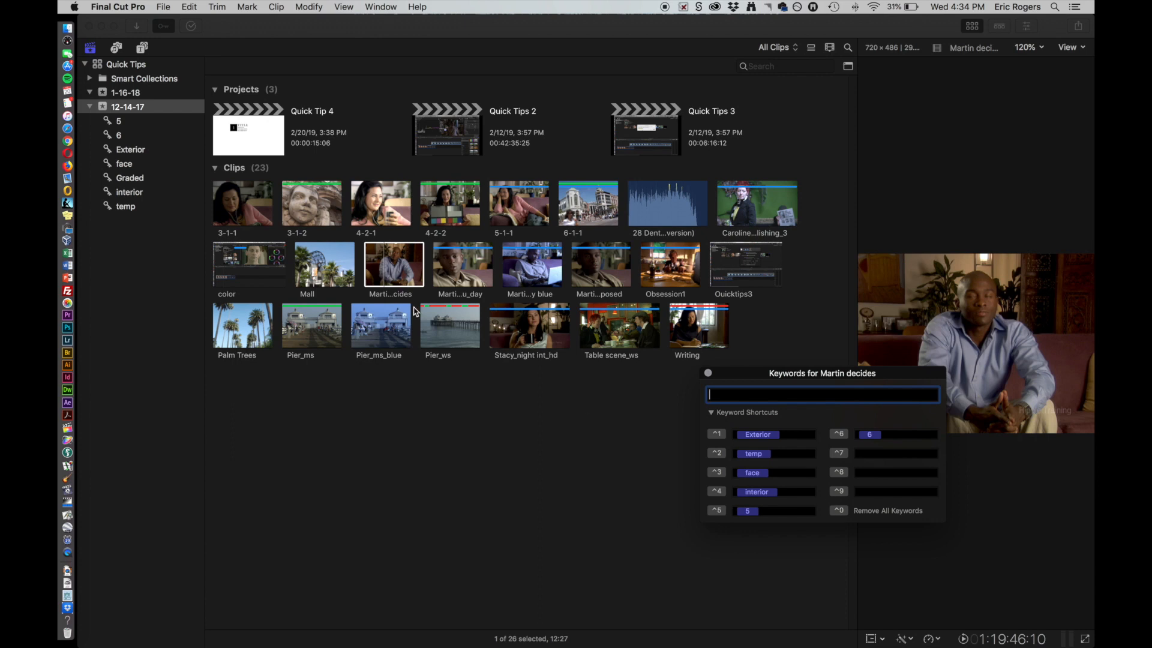
Delete the Graded keyword collection from the 12-14-17 event.
click(135, 185)
click(135, 184)
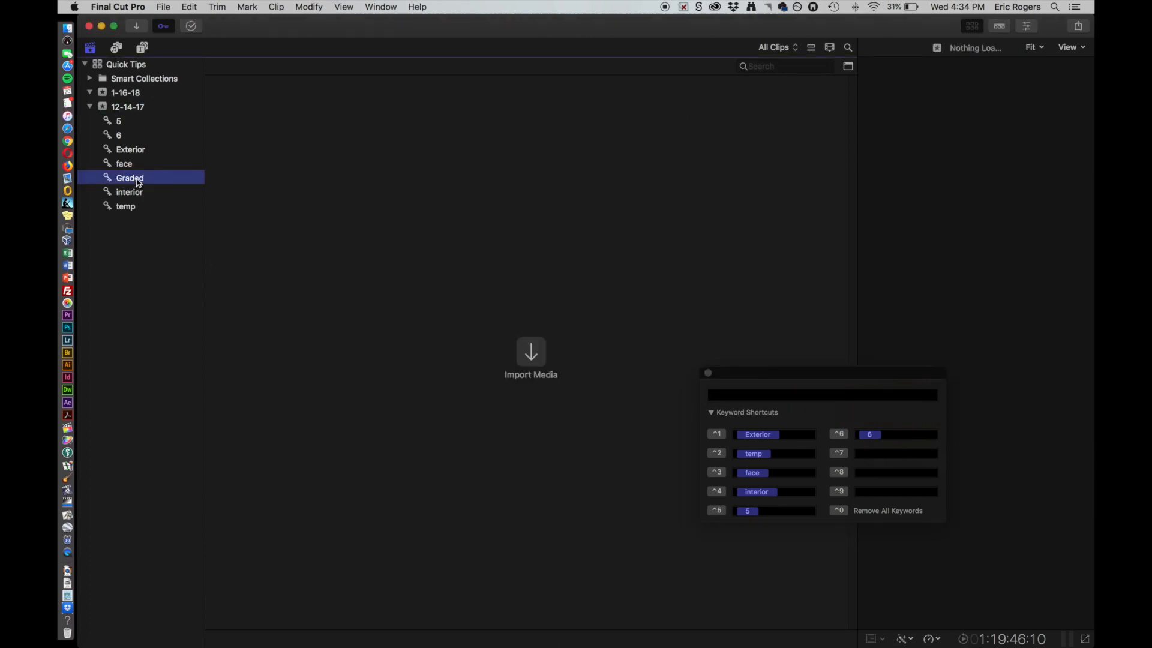
right_click(139, 183)
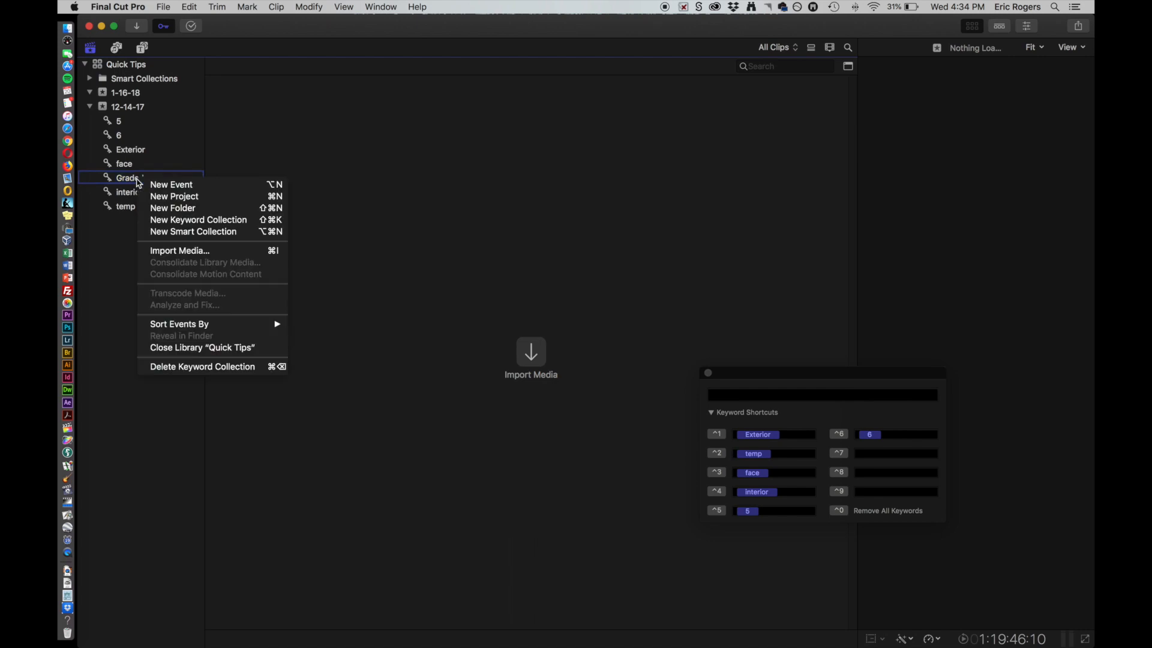
click(204, 367)
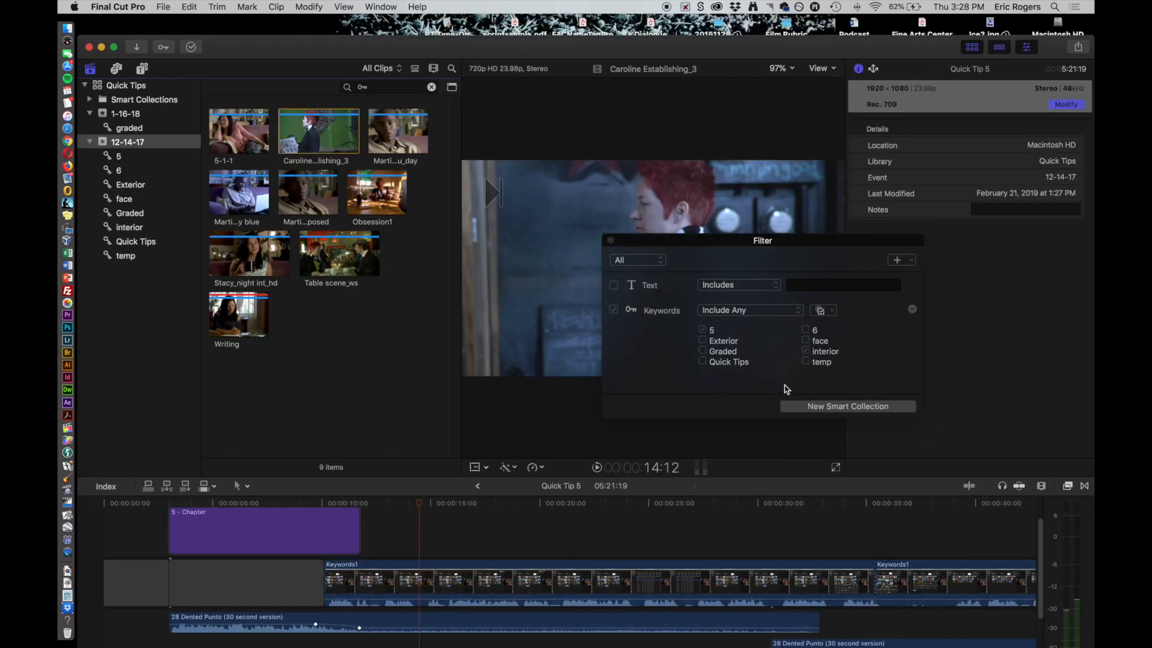
Create a smart collection from the filter that includes any of the keywords 5 and interior, and name it "5 and Interior".
click(703, 330)
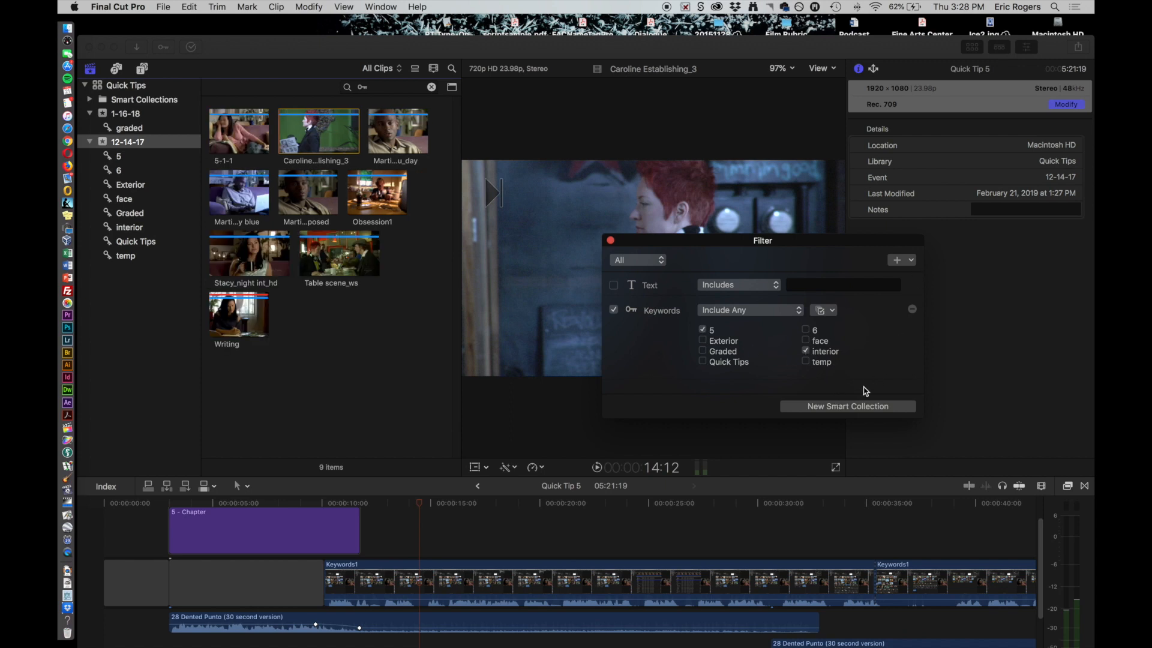
click(836, 407)
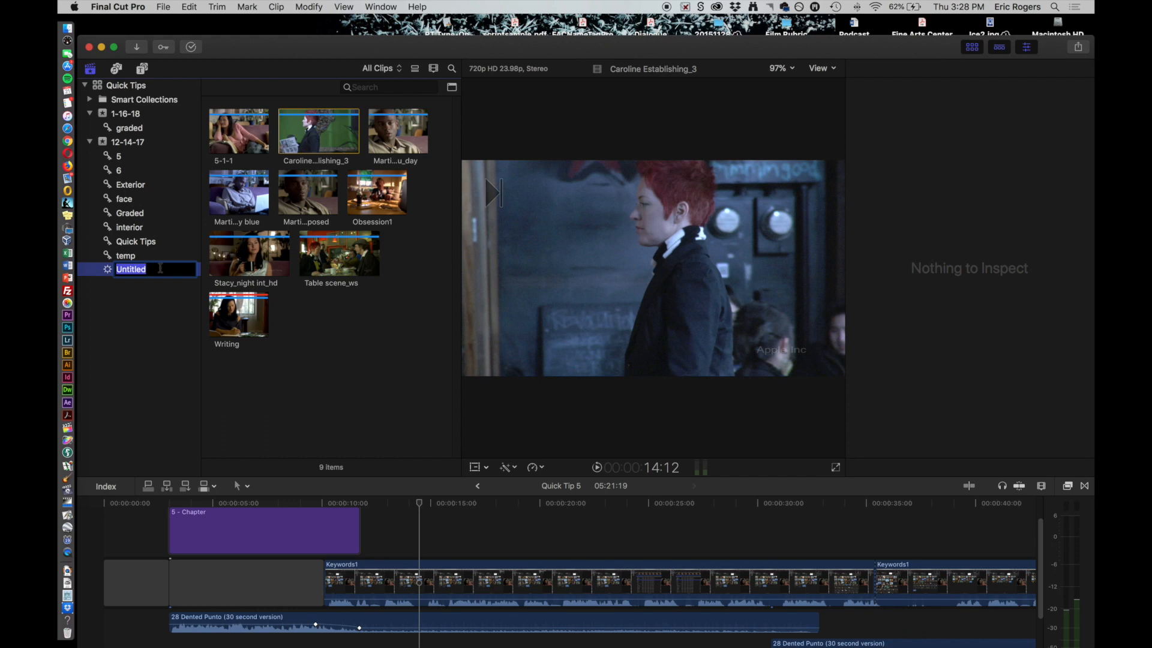
text(5 and Interior)
click(149, 256)
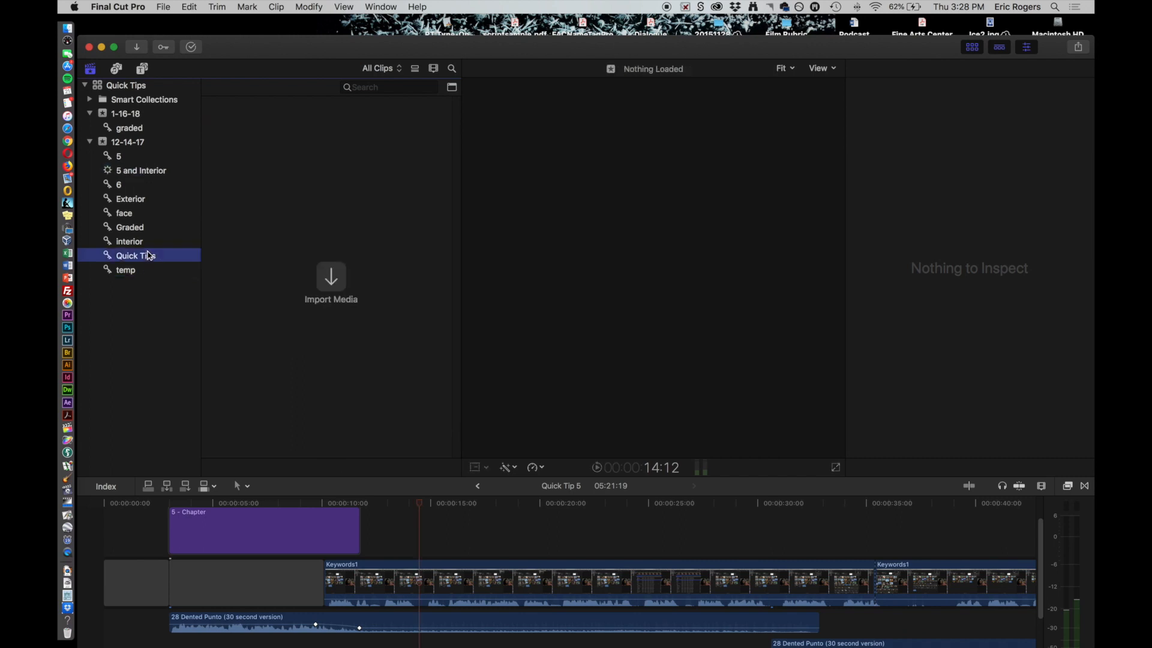
Compare the contents of the 5 and Interior smart collection with the Exterior and 5 keyword collections.
click(123, 174)
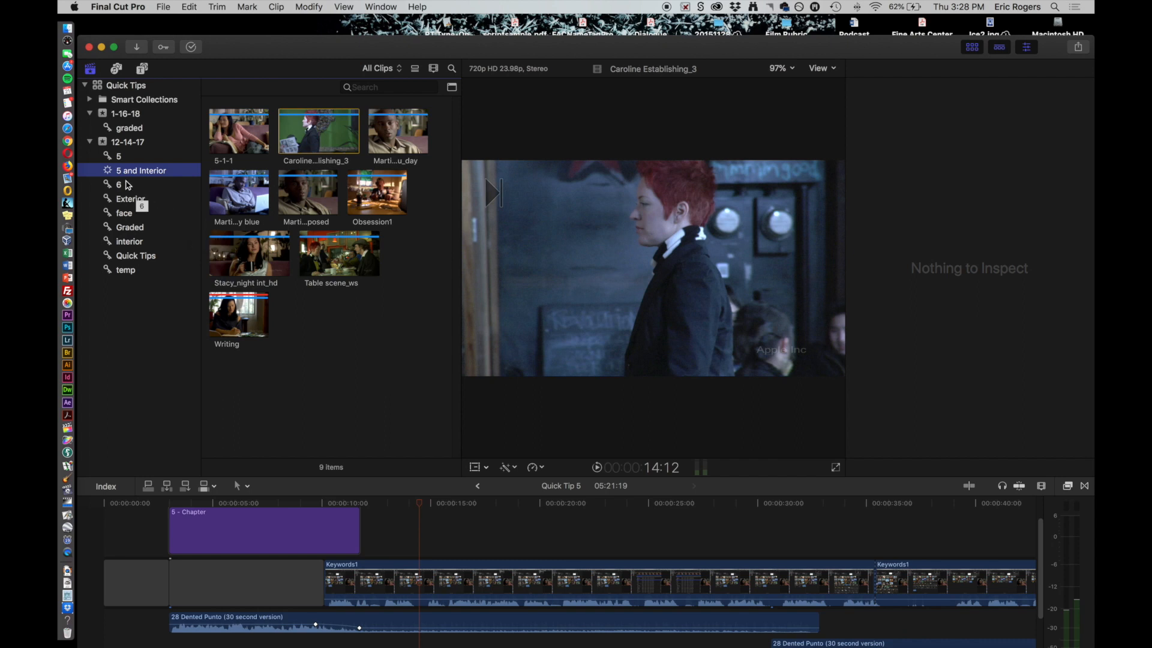
click(134, 205)
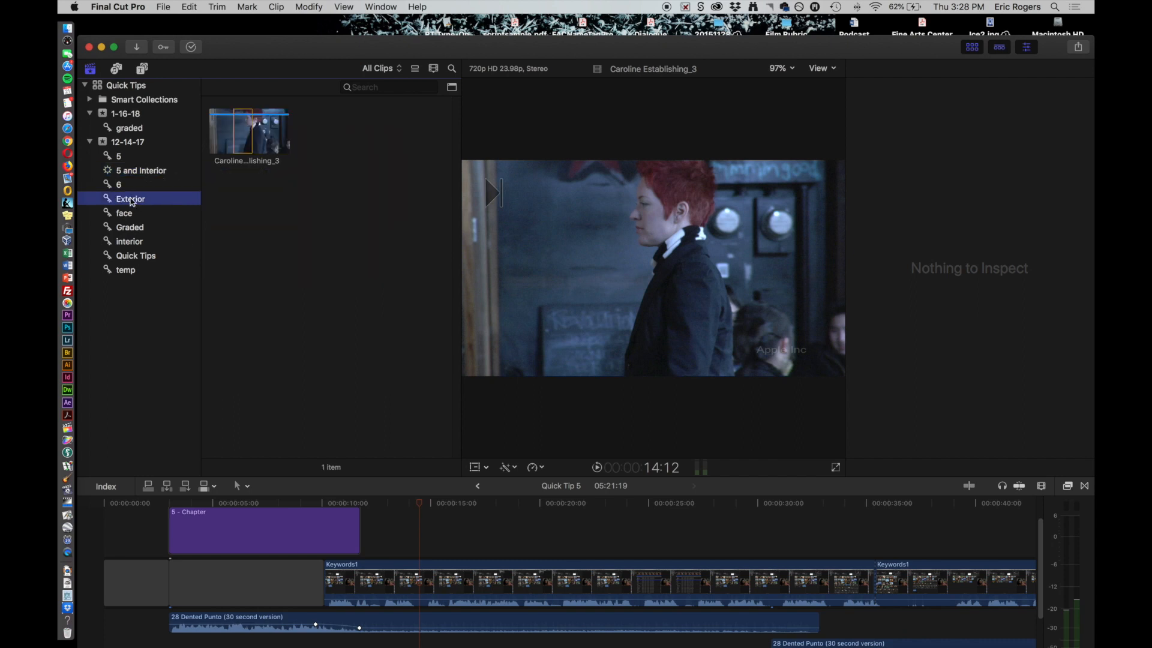
click(121, 159)
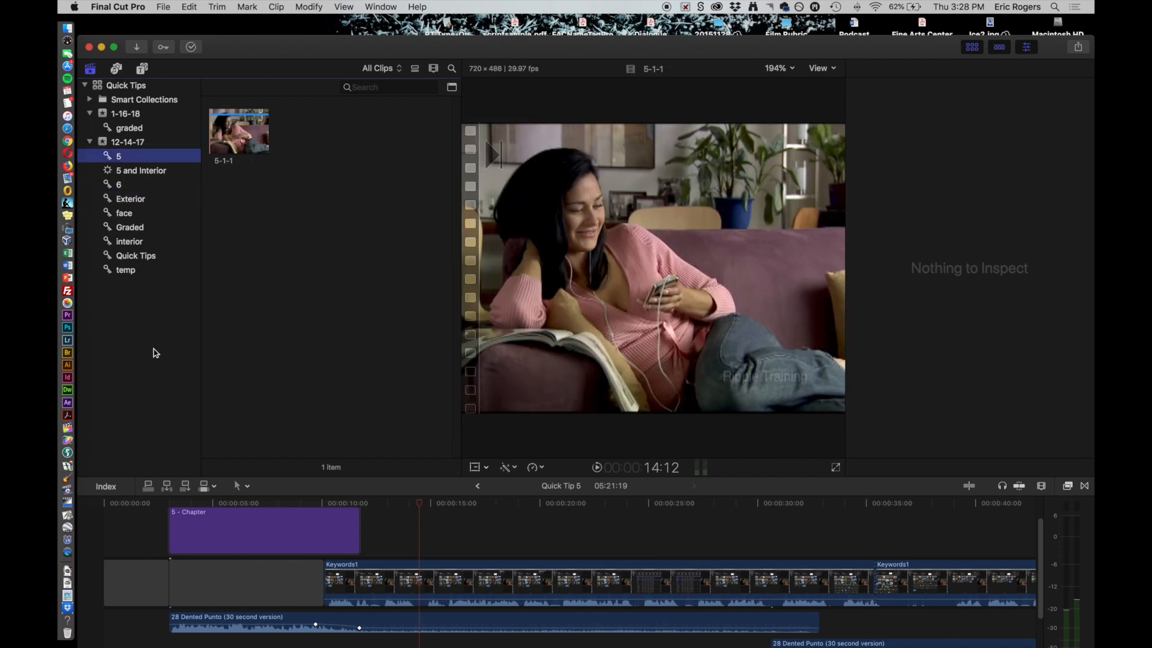
click(123, 202)
click(112, 172)
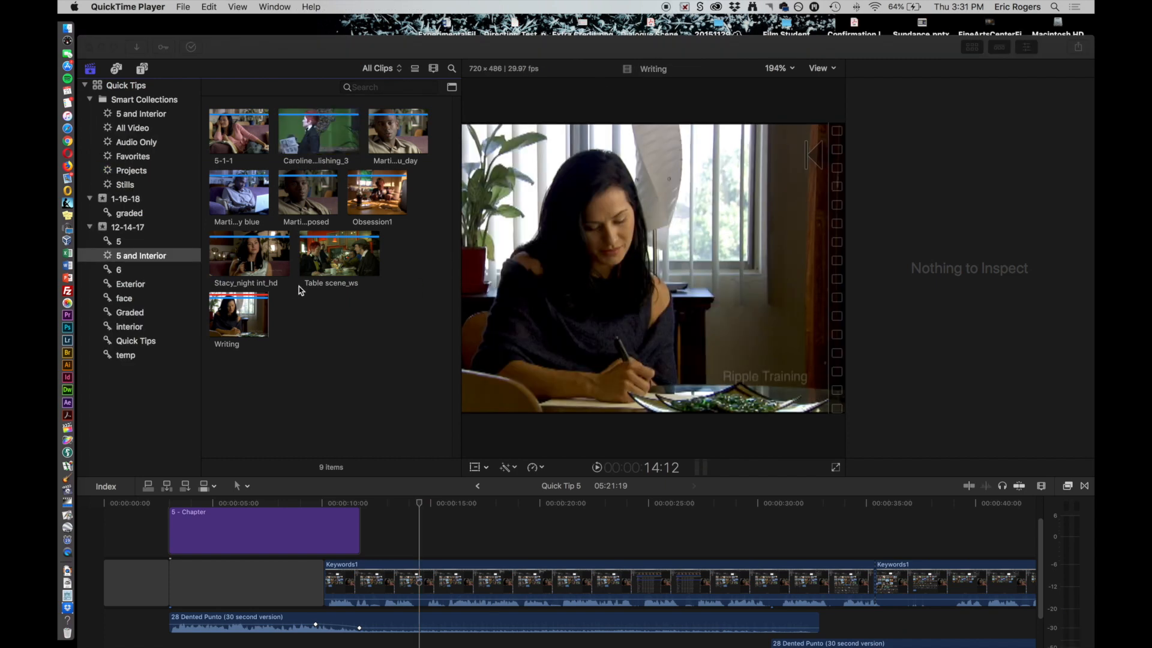
Review the event's 5 and Interior smart collection and the library's Smart Collections folder, including All Video, Audio Only, Favorites and Projects.
click(166, 276)
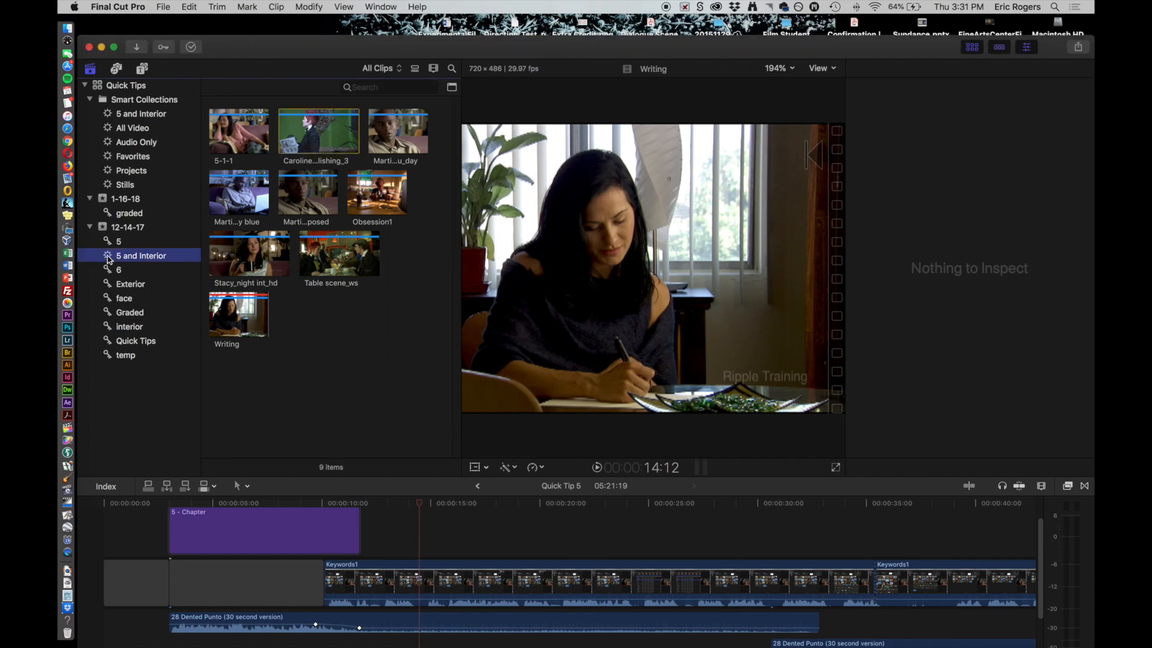
drag(109, 259, 103, 104)
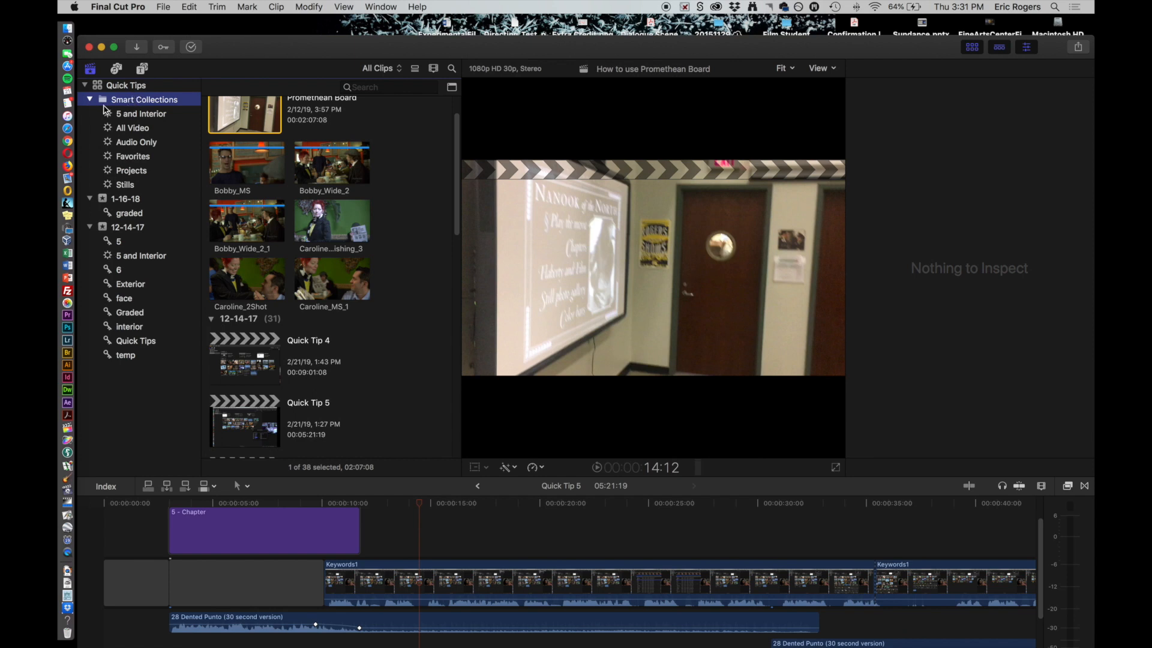
click(139, 129)
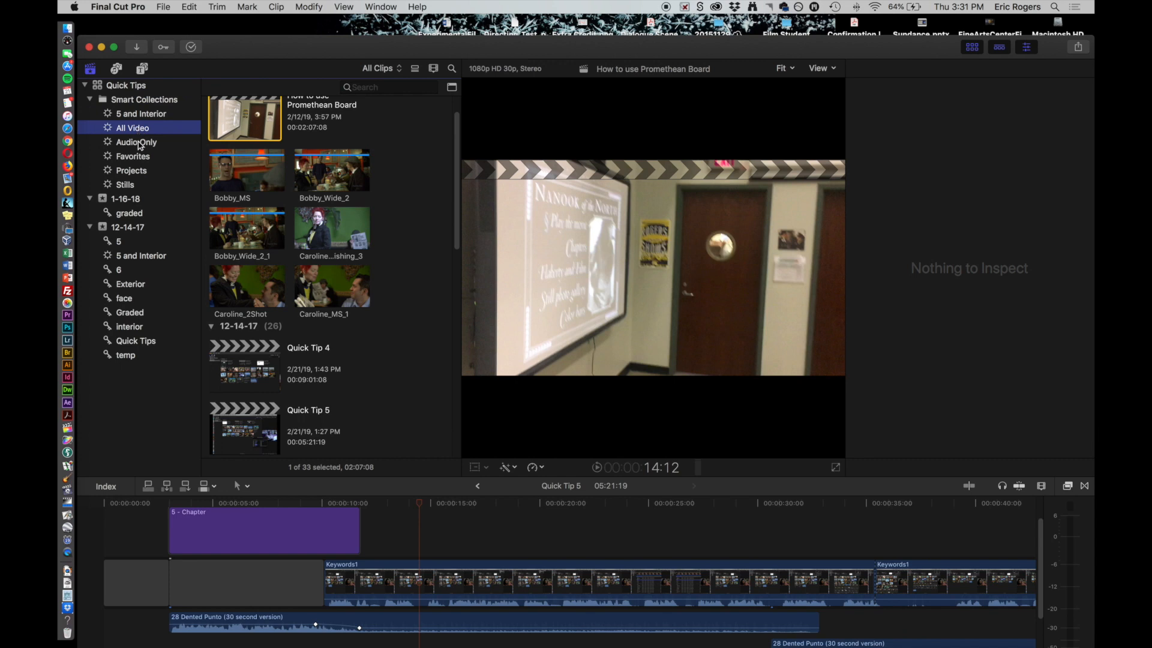
click(139, 144)
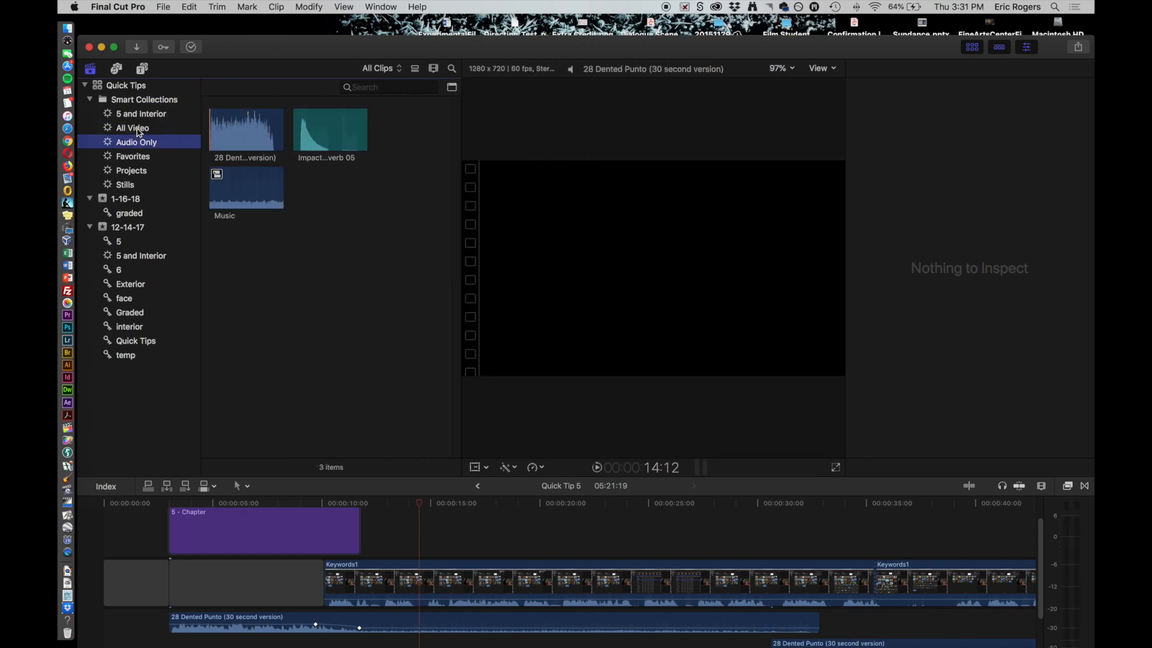
click(137, 128)
click(144, 144)
click(144, 159)
click(140, 172)
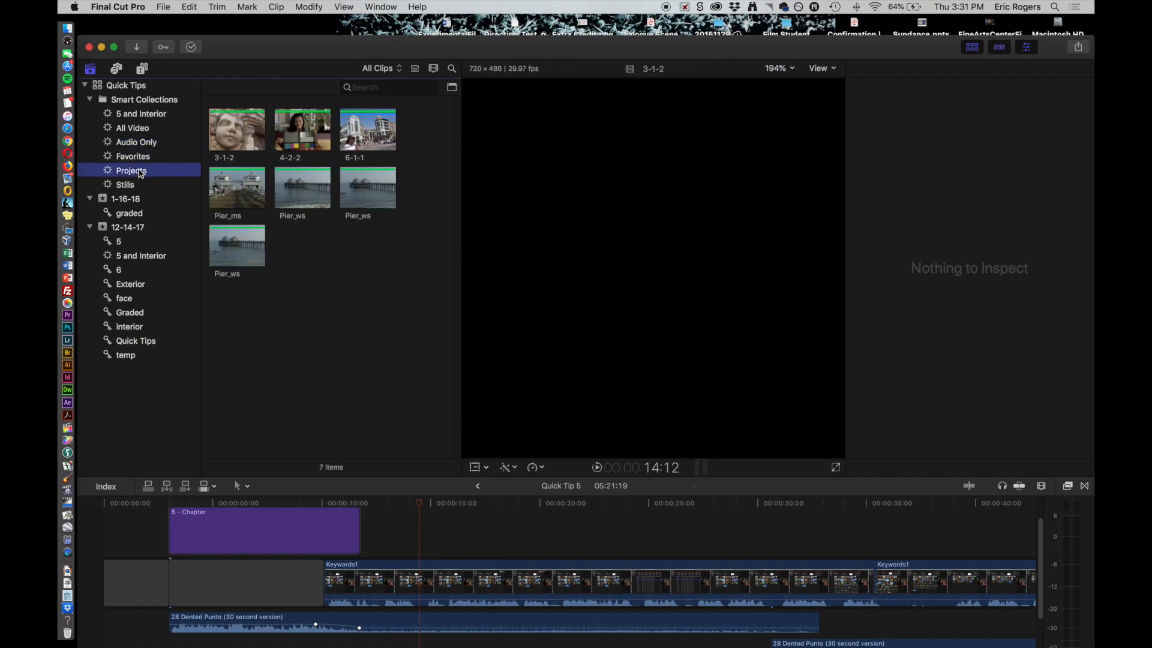